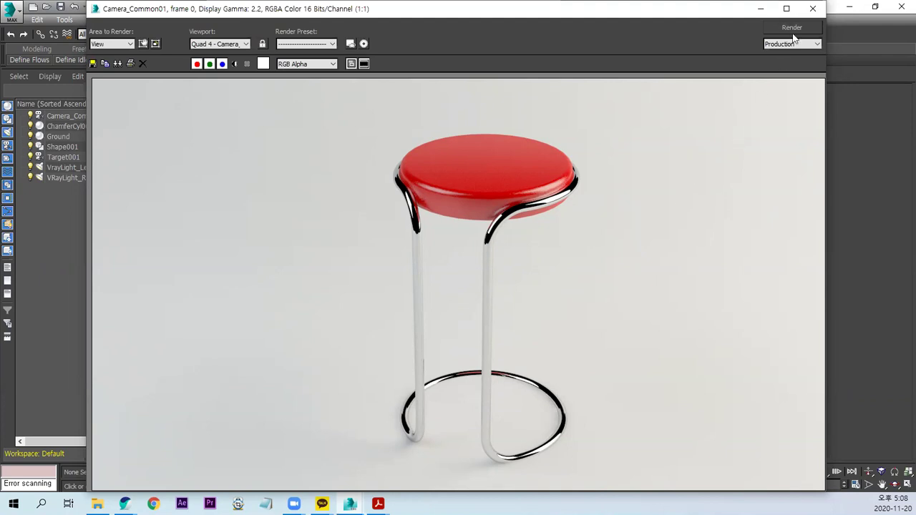
Step: Close the finished red stool render window
click(812, 9)
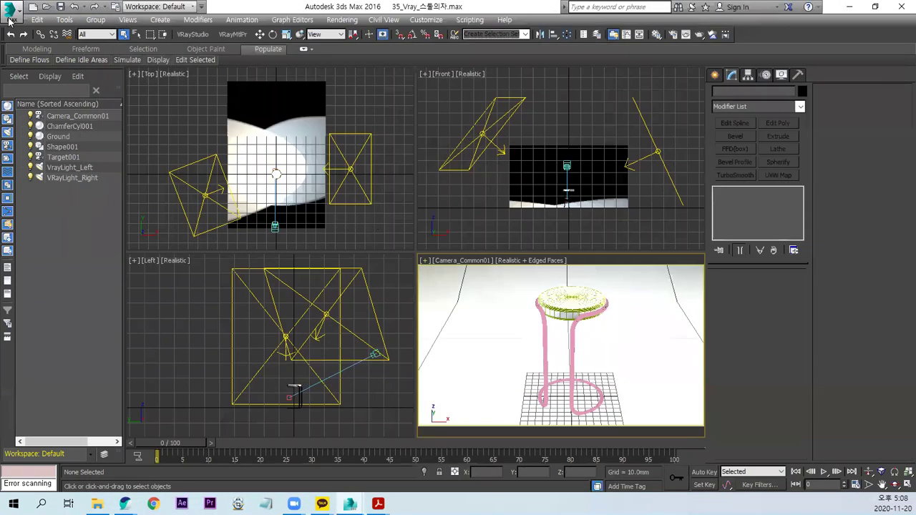
Step: Reset 3ds Max to an empty Untitled scene, confirming the reset with Yes
click(12, 13)
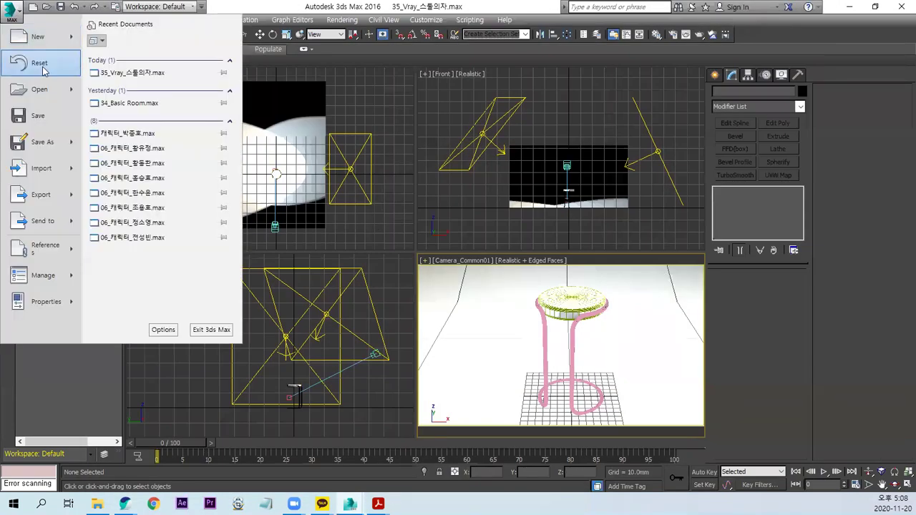
click(41, 66)
click(431, 273)
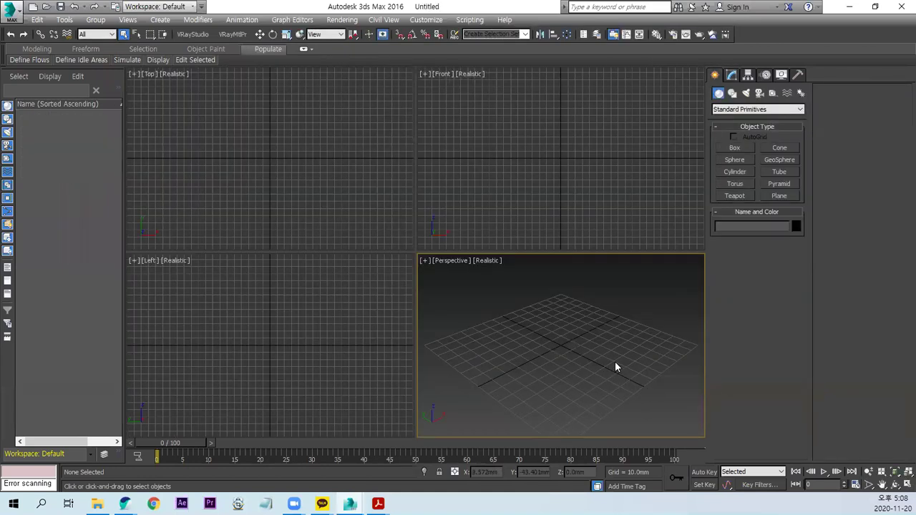
Step: In VRayStudioSetup, set the scene units to millimetres and apply gamma 2.2
click(192, 34)
drag(450, 106, 659, 92)
click(725, 126)
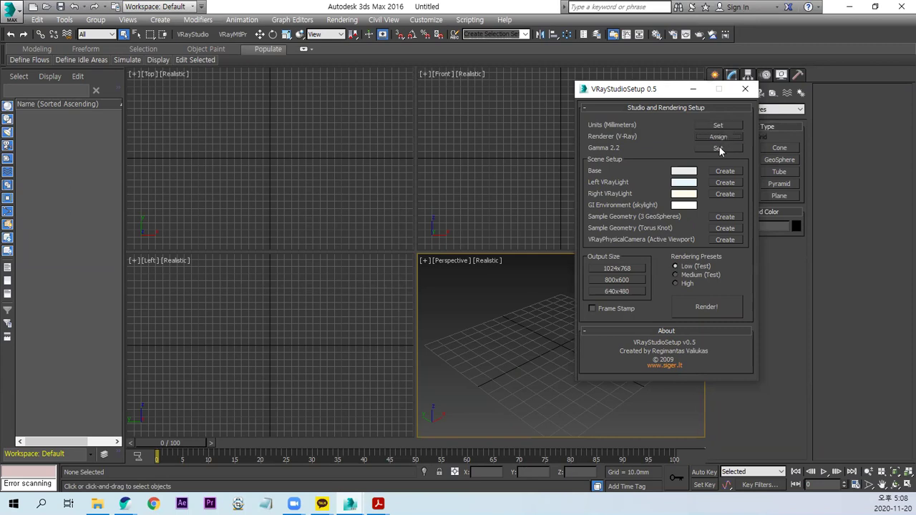
click(720, 148)
Step: Add the ground base, right V-Ray light, torus knot, V-Ray camera and 640×480 output
click(724, 171)
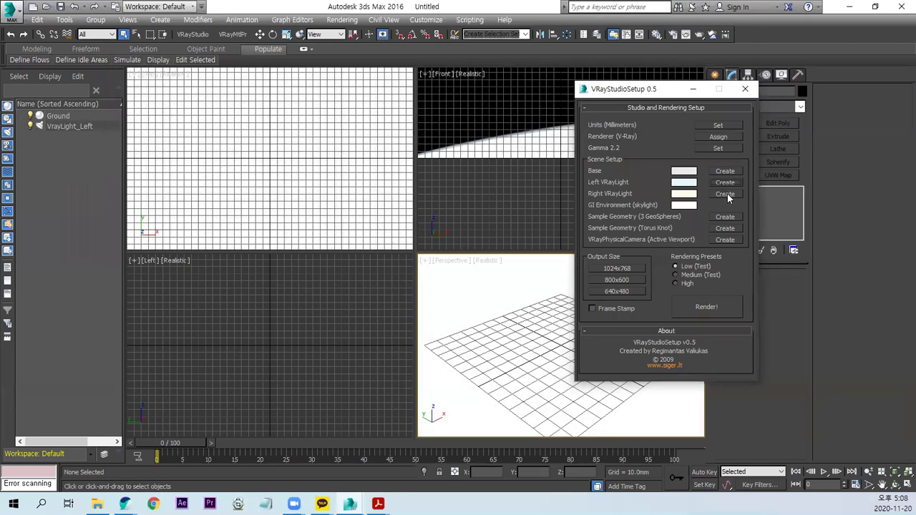
click(725, 194)
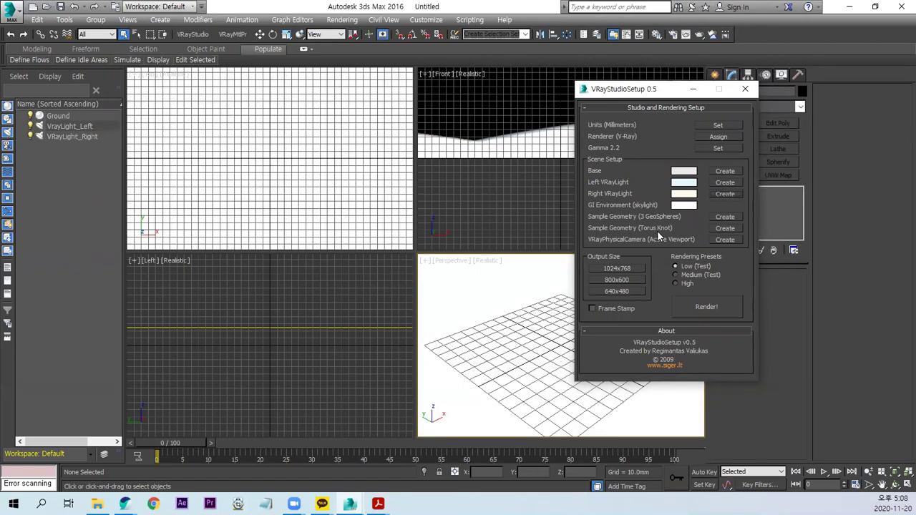
click(734, 228)
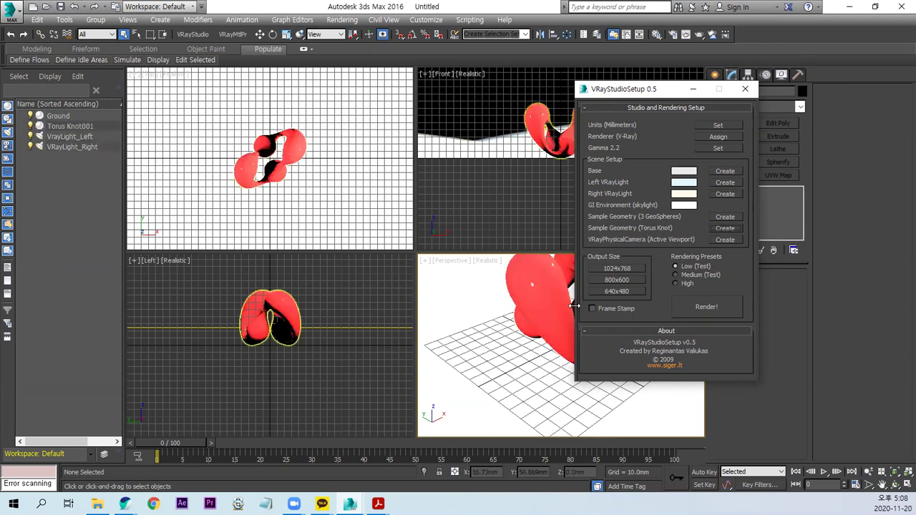
click(721, 241)
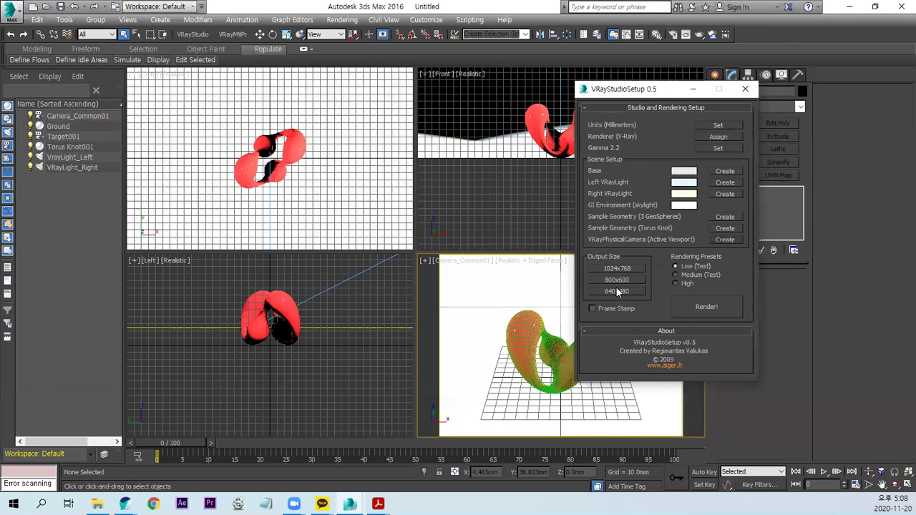
click(617, 291)
Step: Test-render the red torus knot scene at 640×480, then bring up Render Setup
click(719, 307)
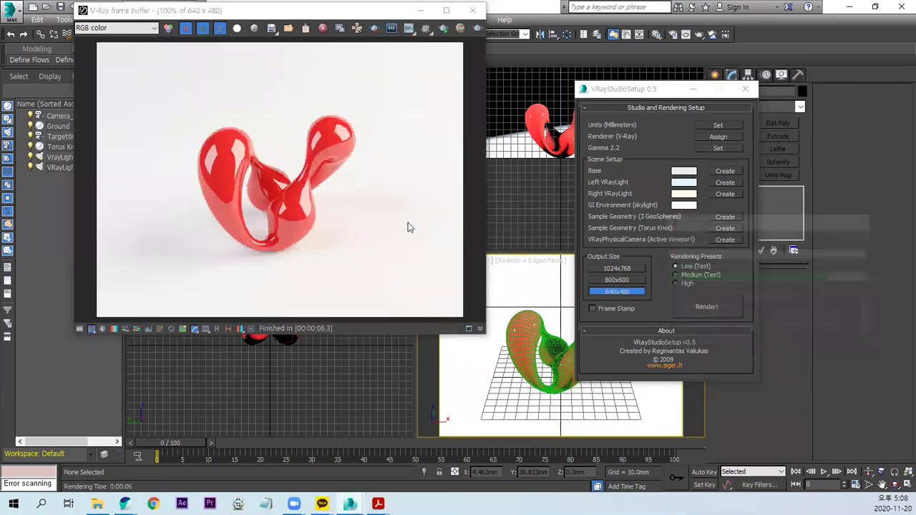
click(672, 38)
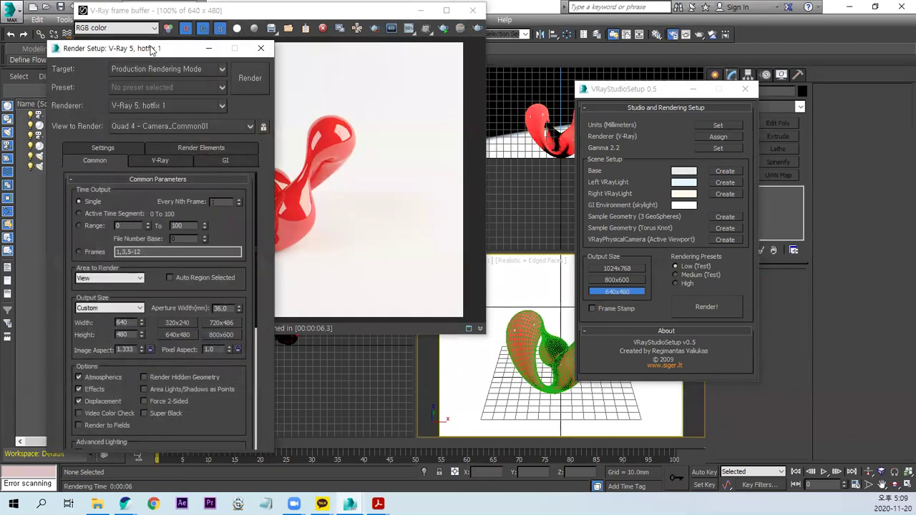
Step: Review the GI tab's Irradiance map primary and Brute force secondary engines
drag(150, 50, 444, 35)
click(453, 145)
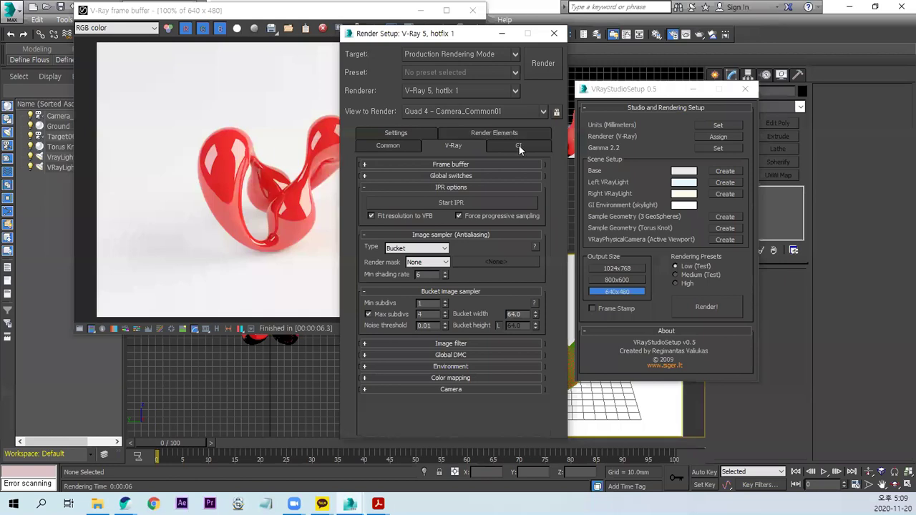
click(518, 144)
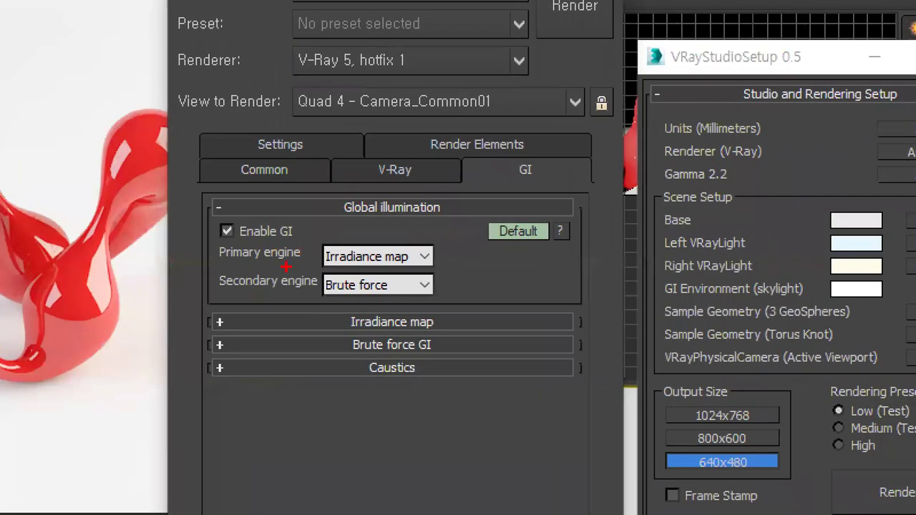
drag(285, 266, 417, 258)
drag(318, 311, 372, 281)
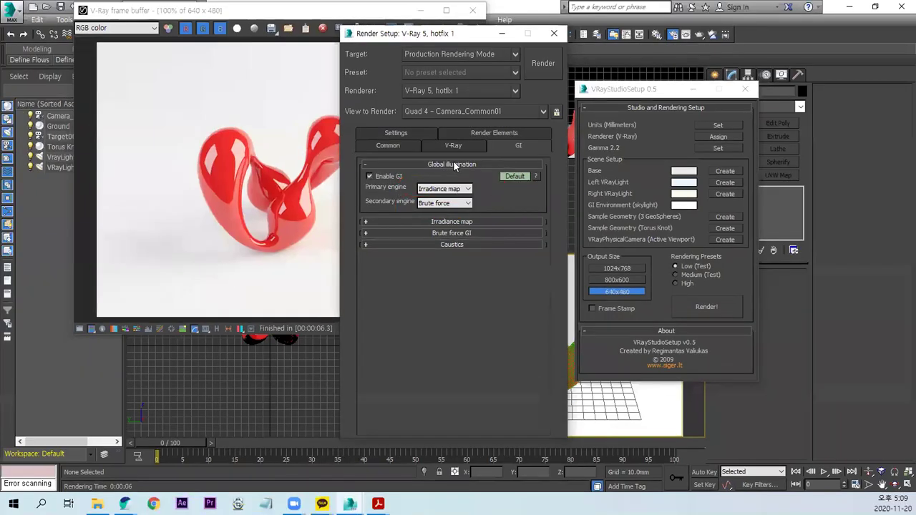
Step: Expand the V-Ray Environment rollout, highlight the GI environment setting, then close Render Setup
click(458, 146)
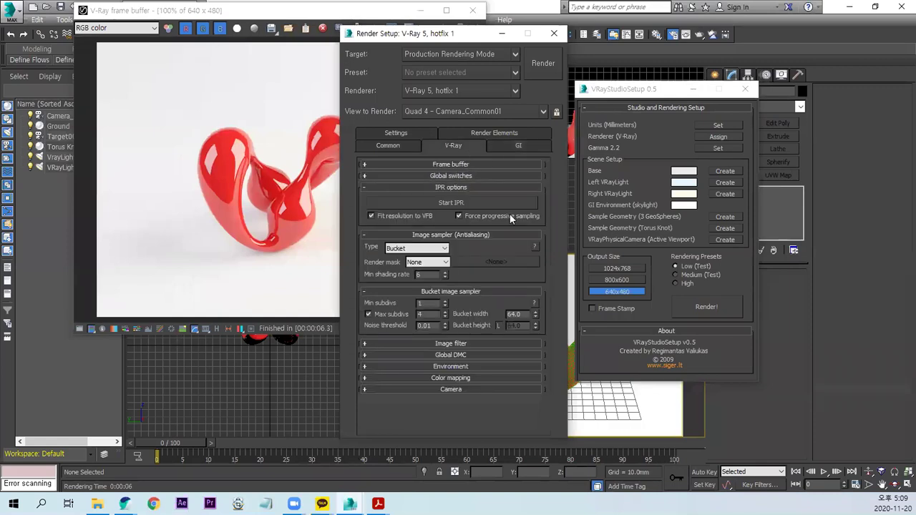
click(450, 366)
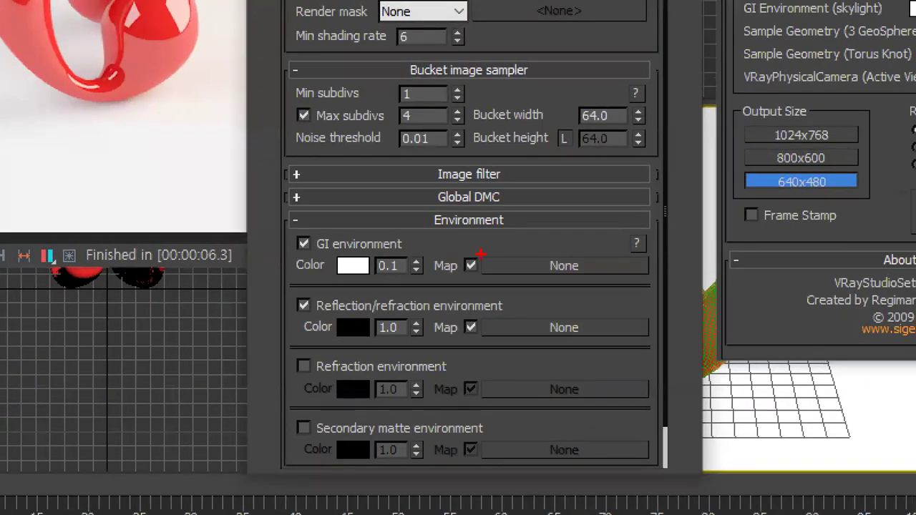
drag(465, 342, 493, 324)
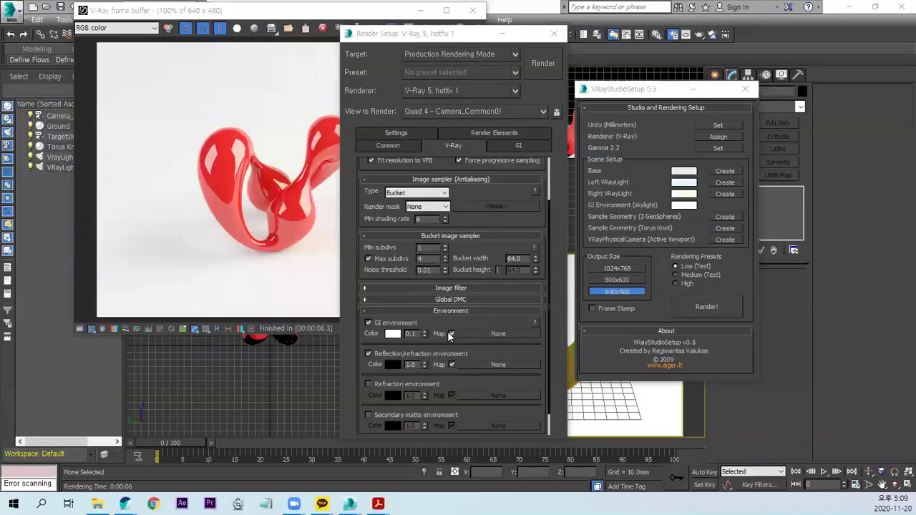
click(551, 41)
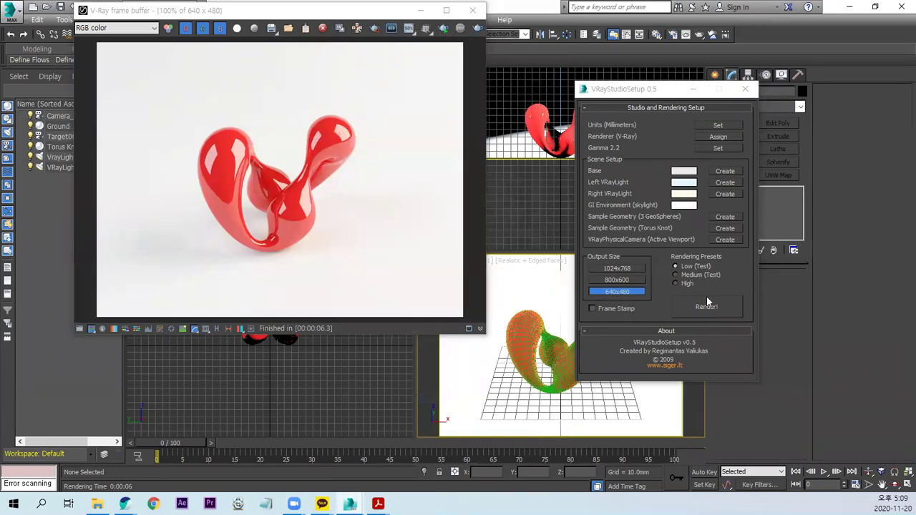
Step: Close the studio setup tool and frame buffer, and delete the torus knot
click(745, 88)
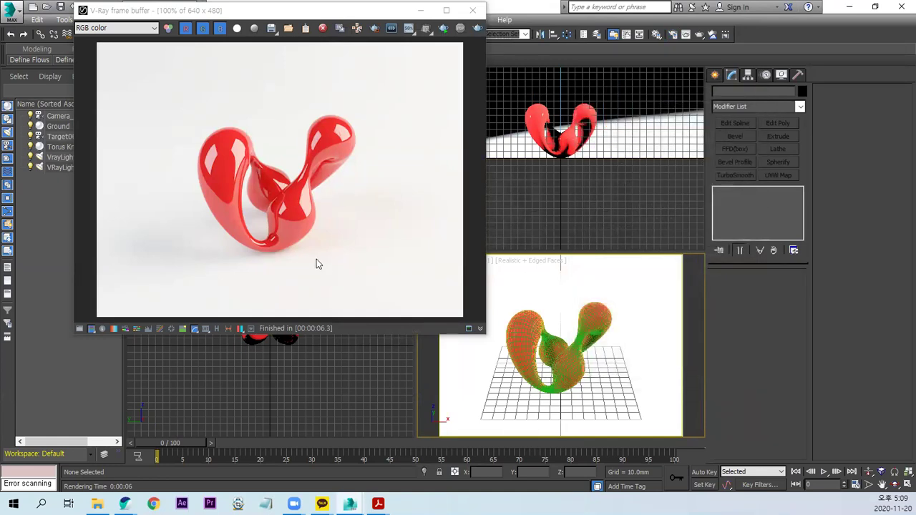
click(472, 10)
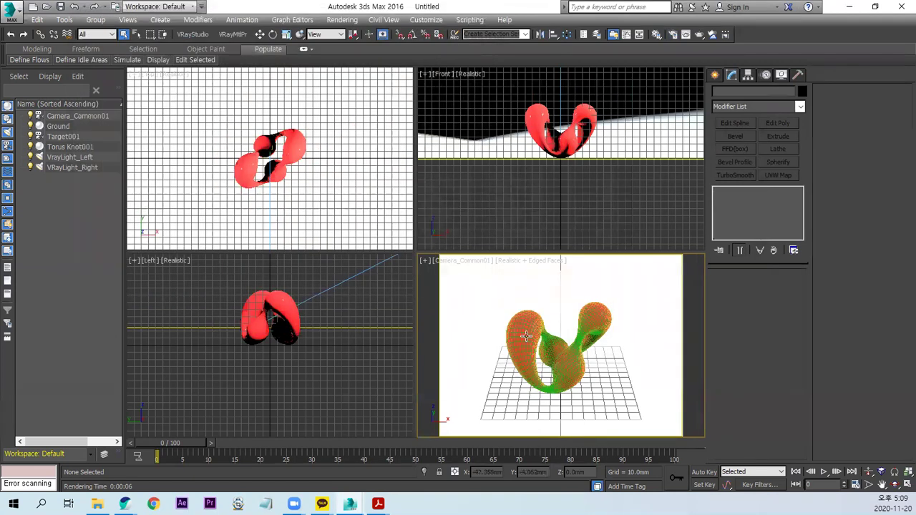
click(526, 336)
key(Delete)
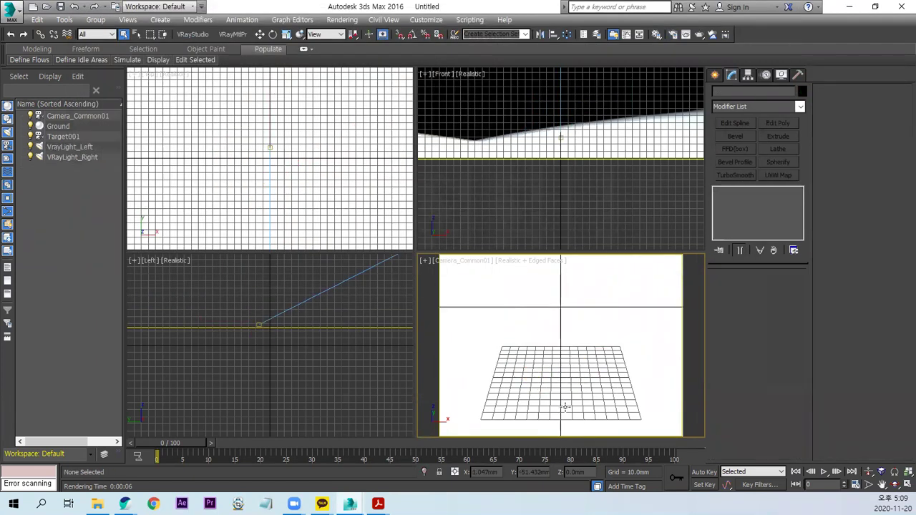
Step: In the application menu, annotate Import as handling non-native formats such as dwg
click(16, 20)
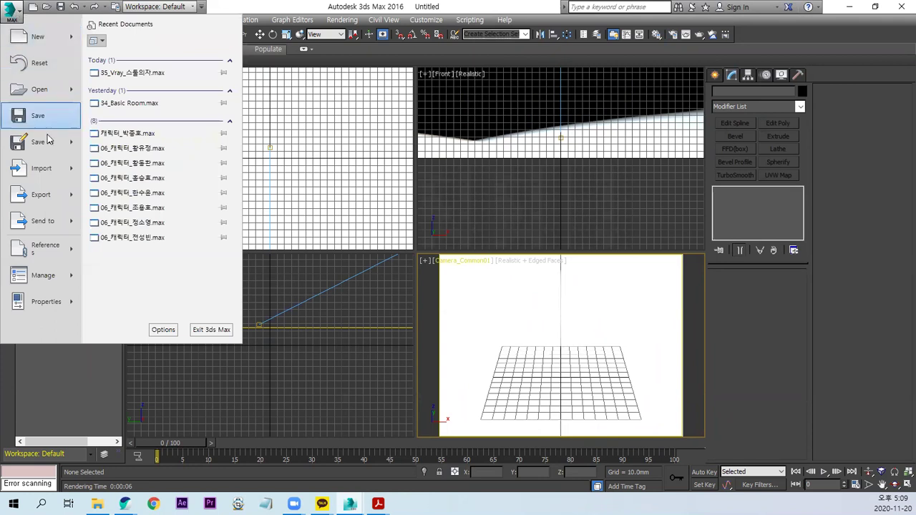
mouse_move(80, 337)
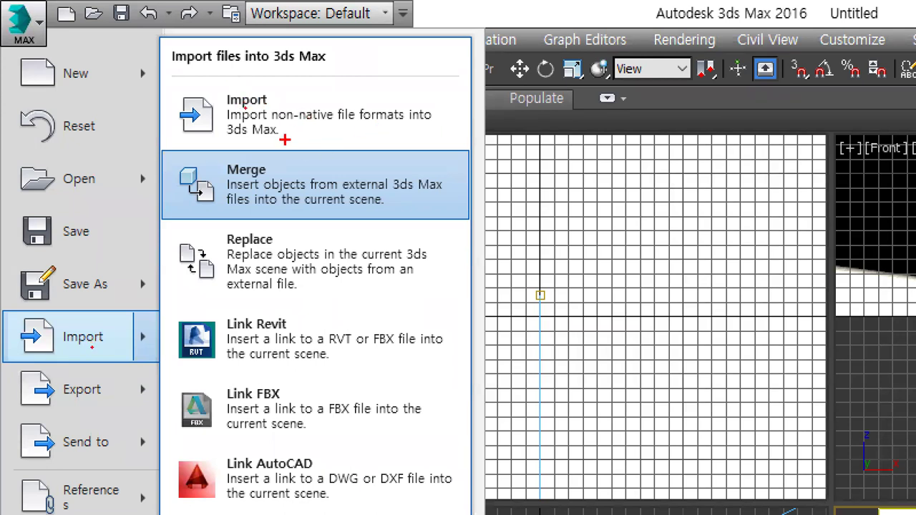
drag(286, 140, 220, 138)
mouse_move(421, 128)
mouse_down()
mouse_move(258, 100)
mouse_move(408, 127)
mouse_up()
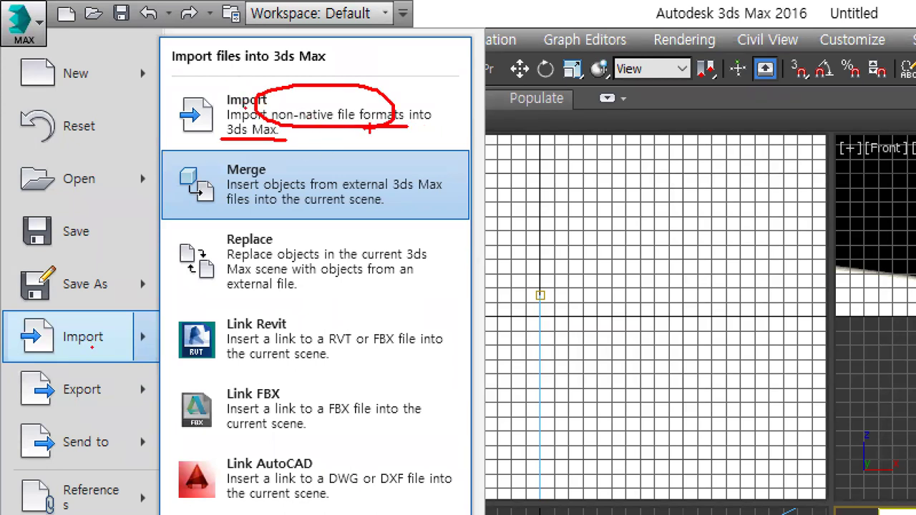
mouse_move(491, 104)
mouse_down()
mouse_move(500, 90)
mouse_move(557, 125)
mouse_up()
drag(546, 66, 565, 65)
mouse_move(653, 113)
mouse_down()
mouse_move(702, 71)
mouse_move(692, 37)
mouse_up()
mouse_move(739, 89)
mouse_down()
mouse_move(758, 97)
mouse_move(793, 161)
mouse_move(821, 146)
mouse_up()
Step: Mark the Import and Merge commands, noting that Merge takes 3ds Max files
mouse_move(108, 361)
mouse_down()
mouse_move(70, 365)
mouse_move(124, 328)
mouse_move(103, 358)
mouse_up()
mouse_move(291, 207)
mouse_down()
mouse_move(187, 161)
mouse_move(287, 204)
mouse_up()
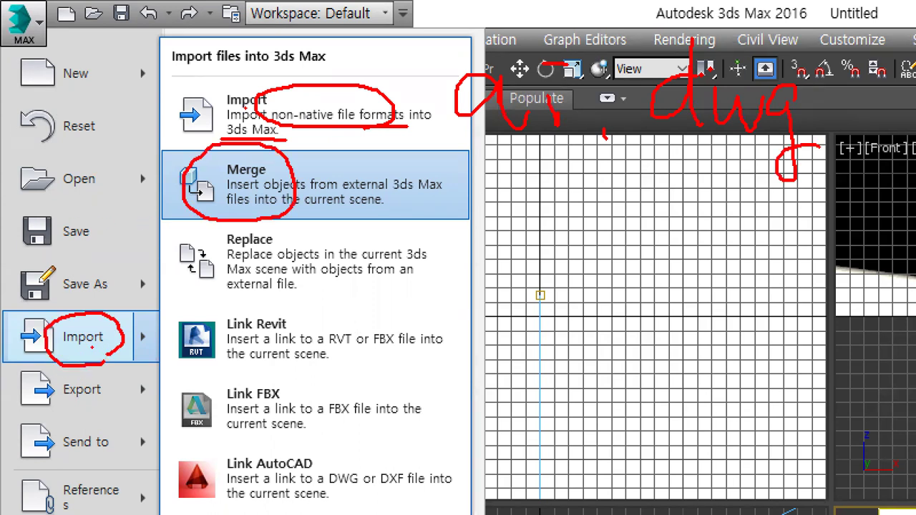
drag(387, 193, 469, 193)
drag(224, 208, 246, 208)
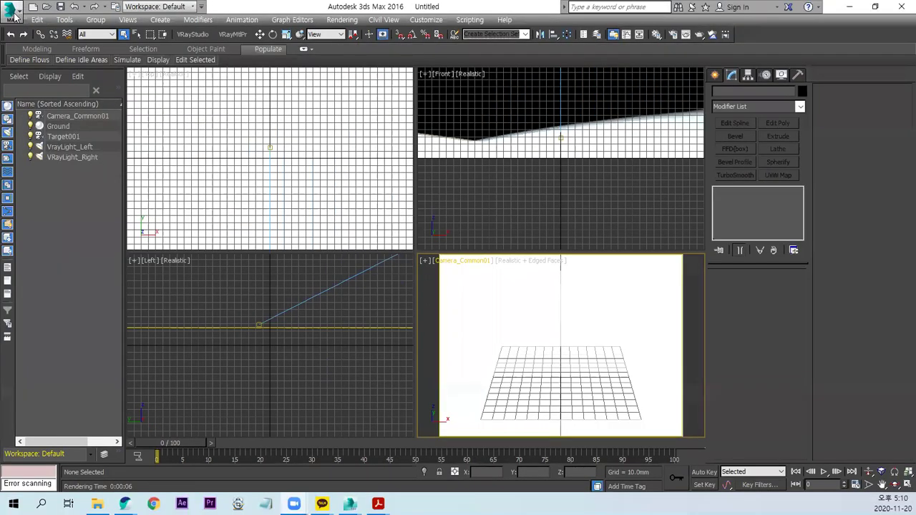
Step: Start a Merge and open 03_스툴의자.max from the class scenes folder
click(13, 13)
click(151, 103)
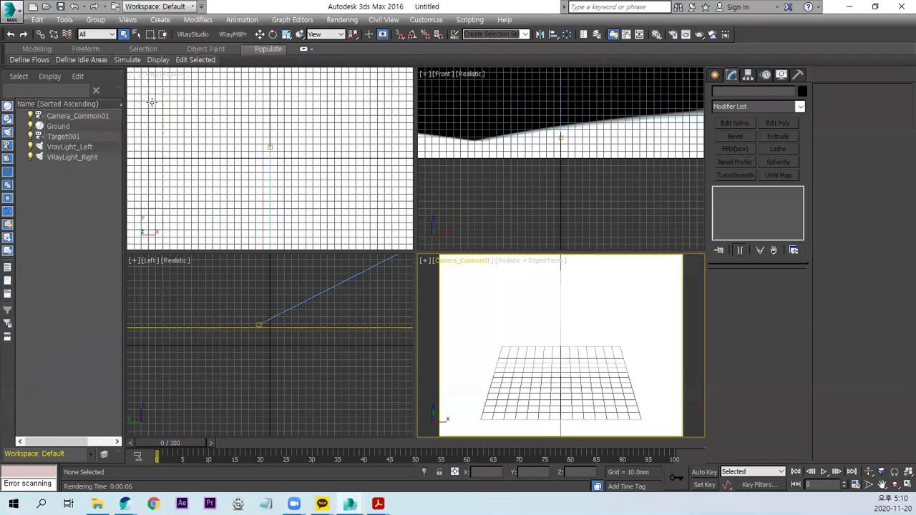
click(175, 27)
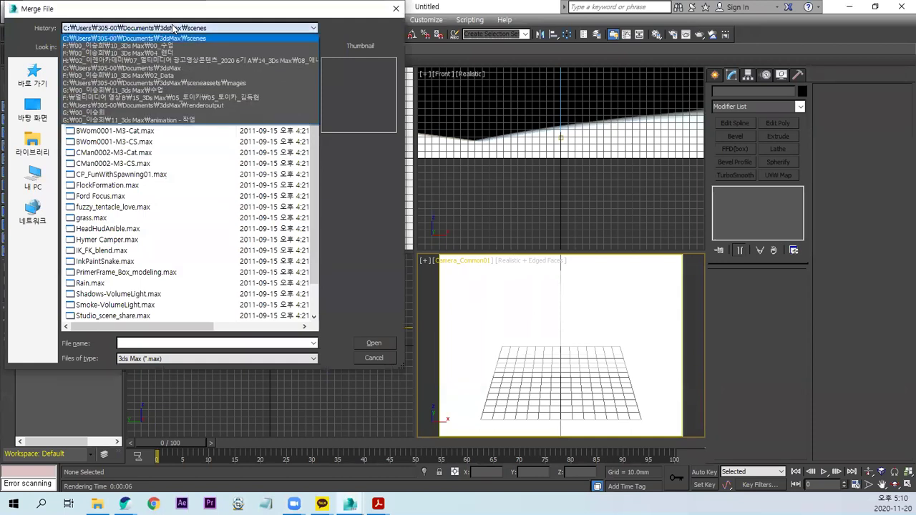
click(172, 46)
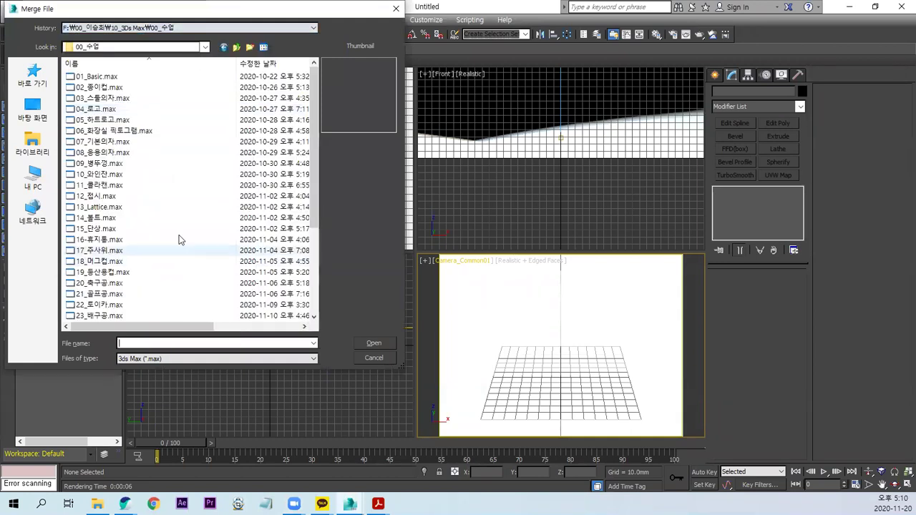
click(104, 100)
click(372, 344)
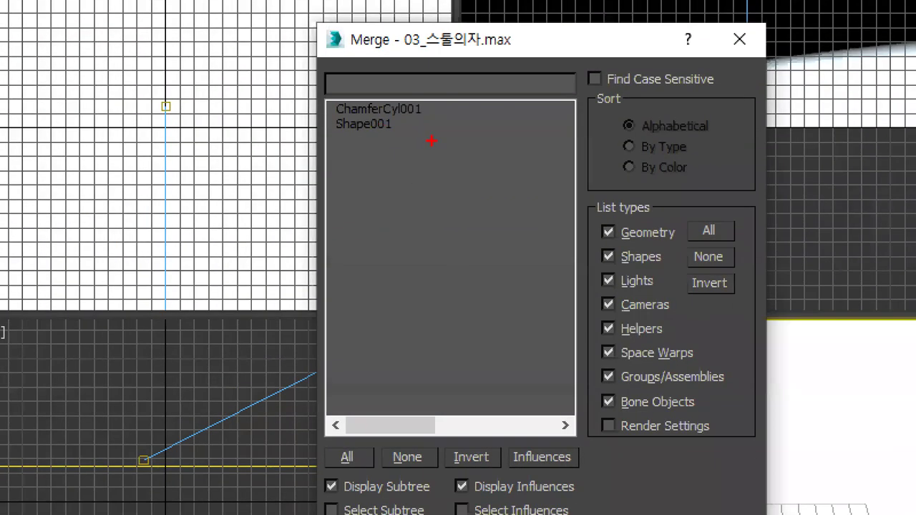
Step: Merge both ChamferCyl001 and Shape001 into the current scene
drag(432, 140, 421, 138)
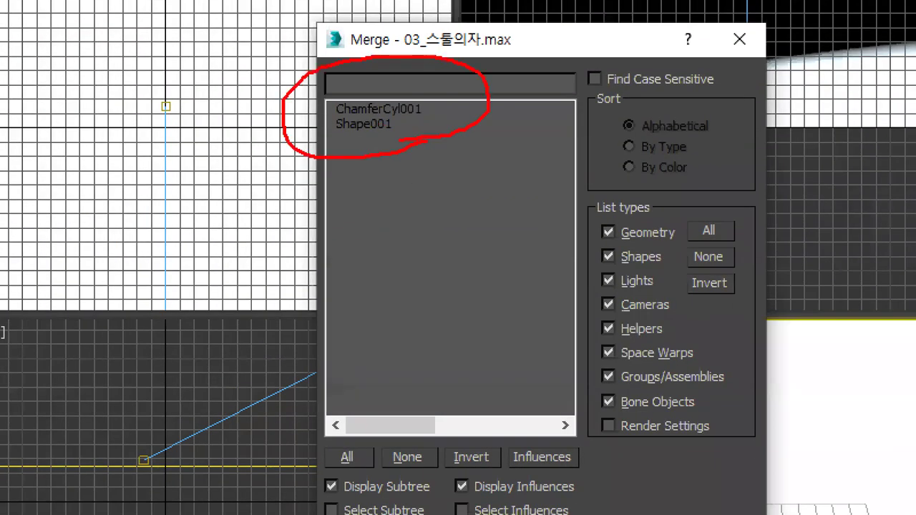
drag(363, 438, 353, 437)
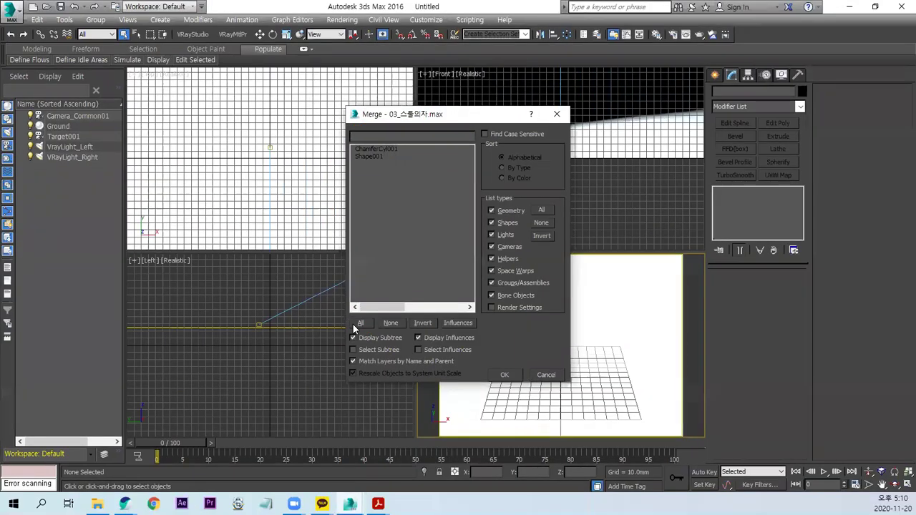
click(356, 324)
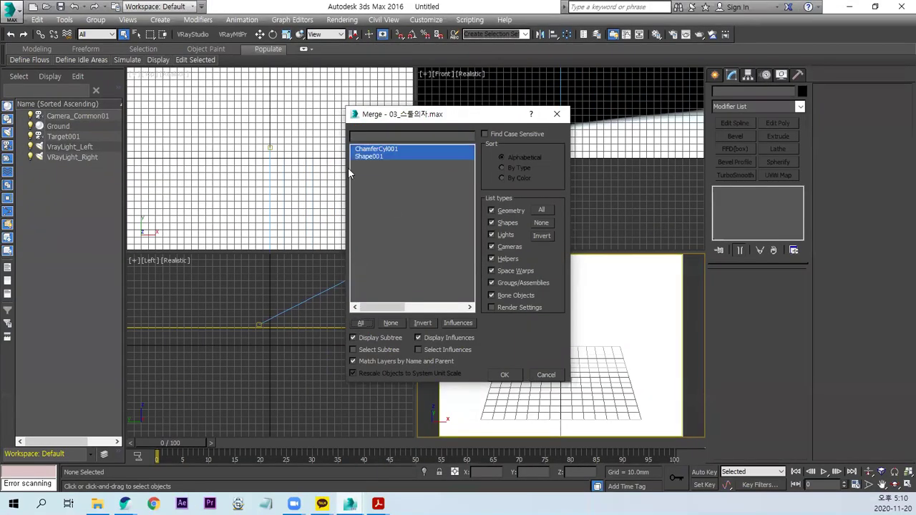
click(504, 375)
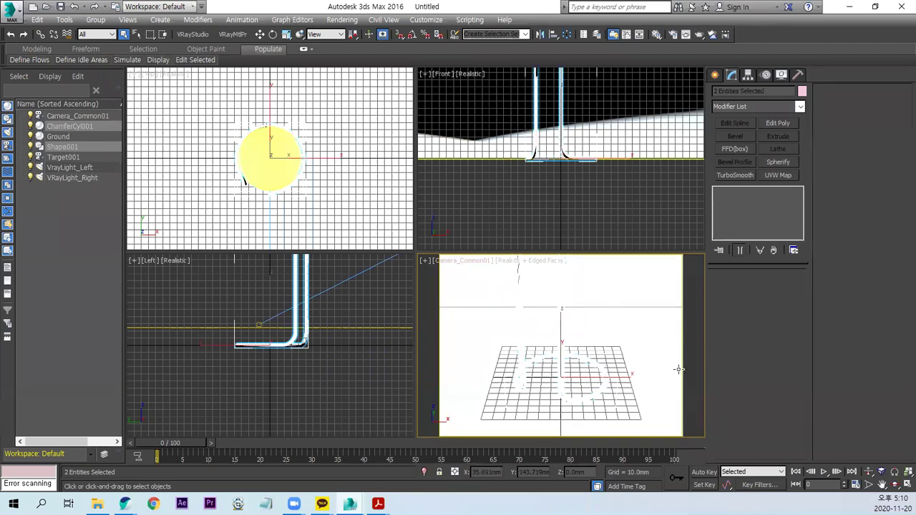
Step: Dolly the scene camera back and truck it so the ground sits lower in frame
click(868, 472)
drag(619, 348, 618, 376)
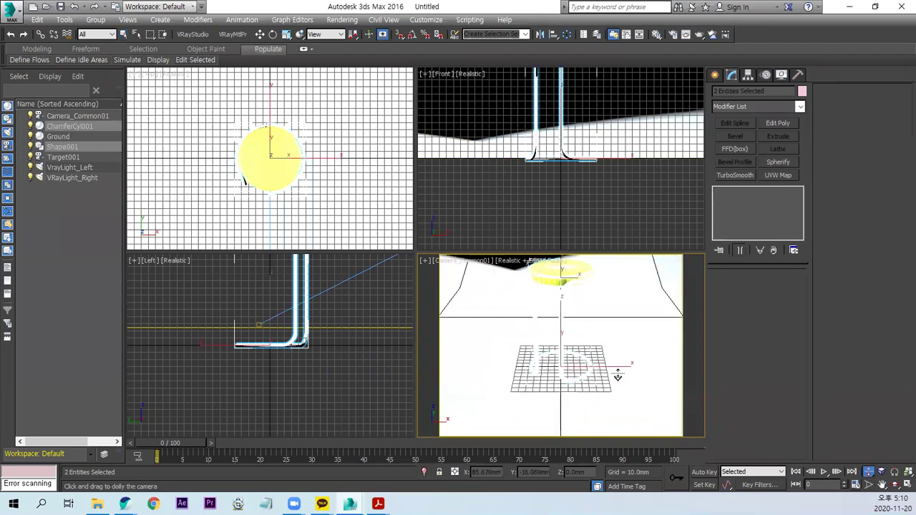
click(881, 485)
mouse_move(587, 359)
mouse_down()
mouse_move(588, 380)
mouse_move(582, 322)
mouse_up()
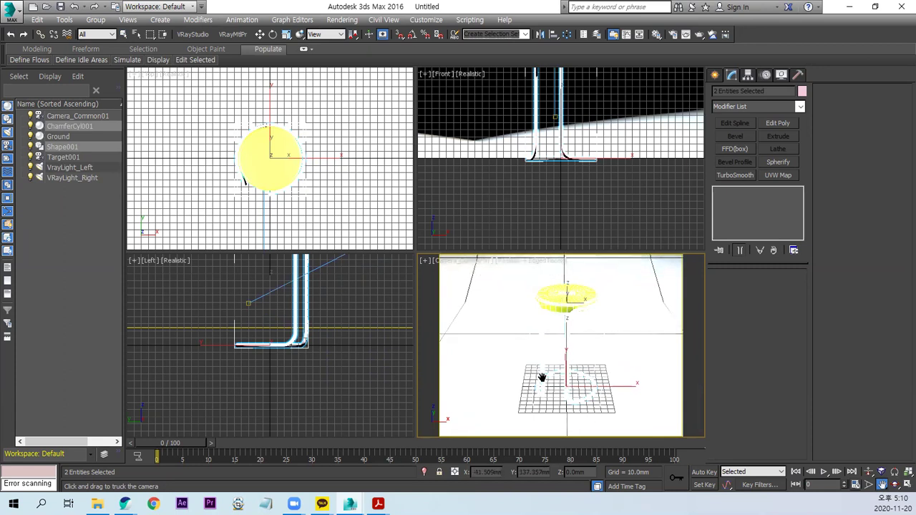
right_click(588, 351)
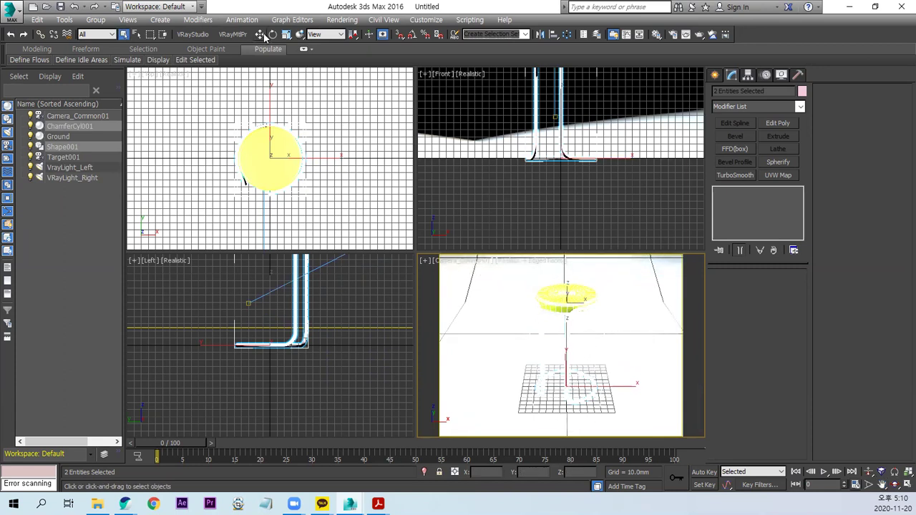
Step: Select only the tube frame Shape001 in the left view
middle_drag(348, 266, 315, 365)
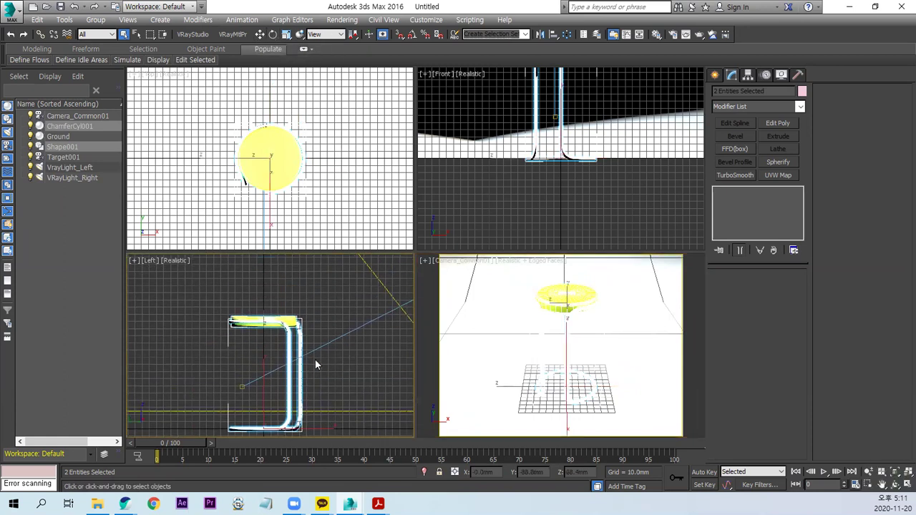
click(300, 379)
middle_drag(583, 183, 580, 265)
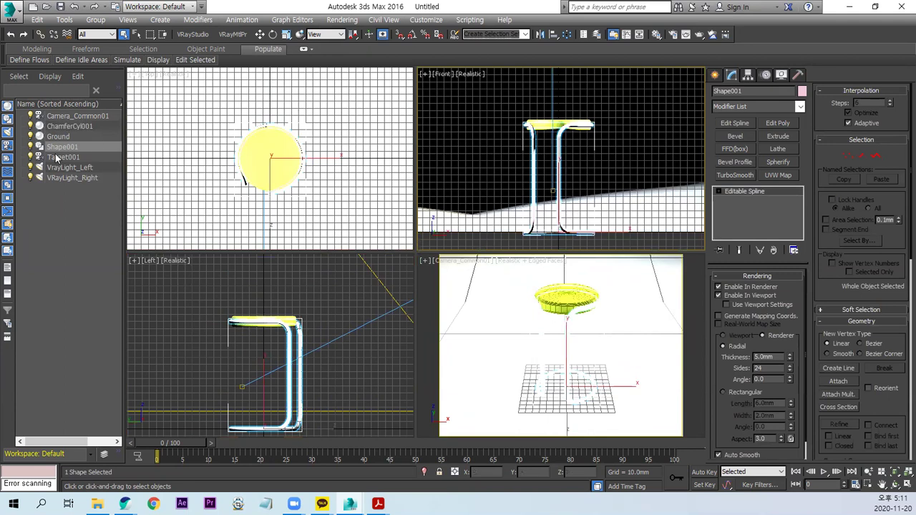
Step: Rotate Shape001 about 77.08° around Z in the Top view, then bring up the Material Editor
click(58, 147)
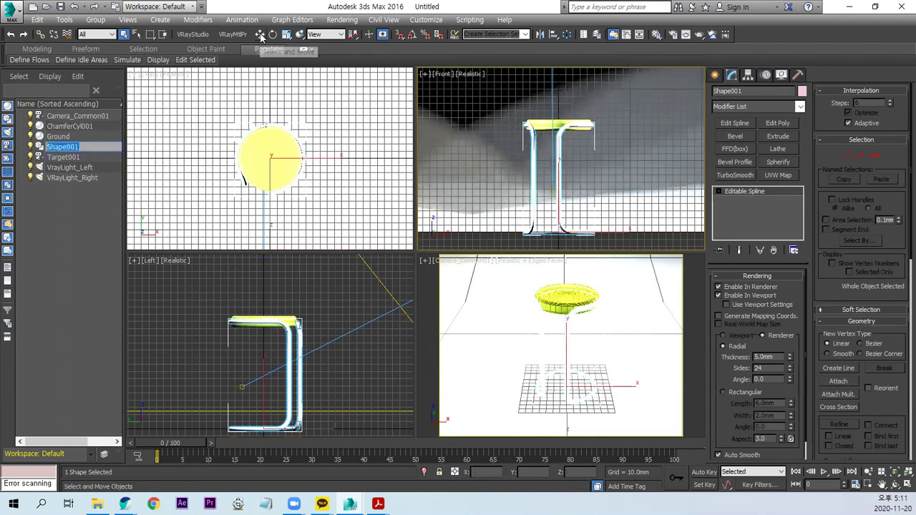
click(274, 35)
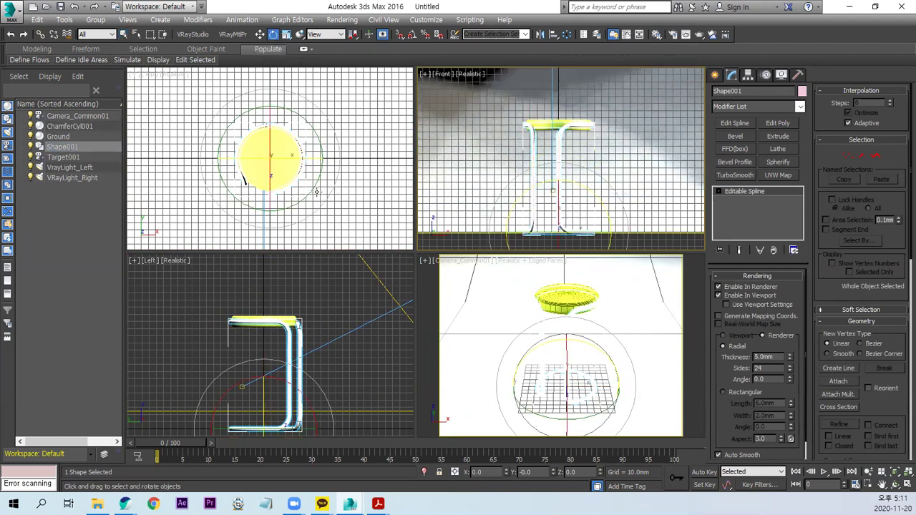
key(F3)
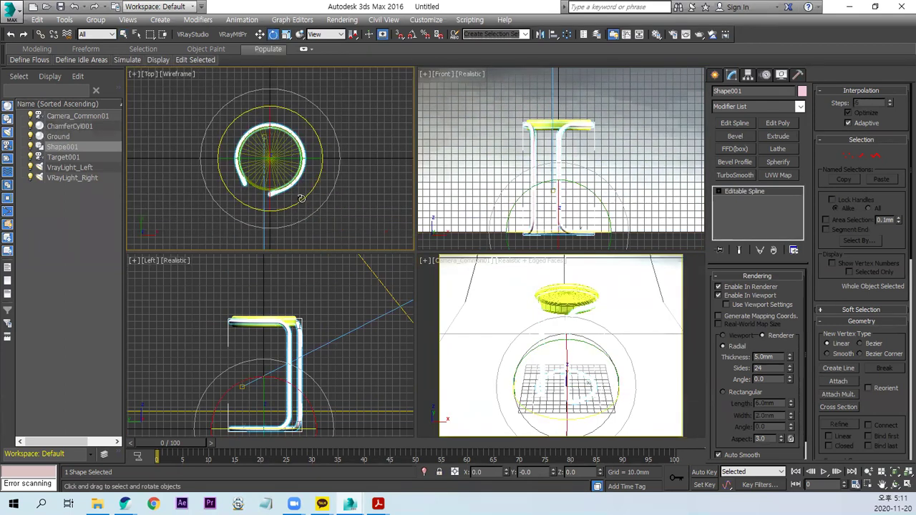
drag(301, 198, 356, 130)
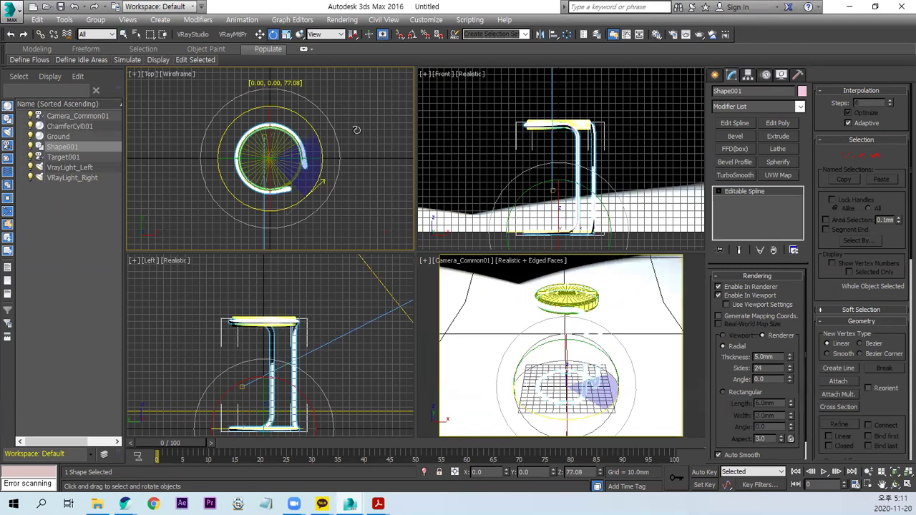
drag(356, 130, 357, 129)
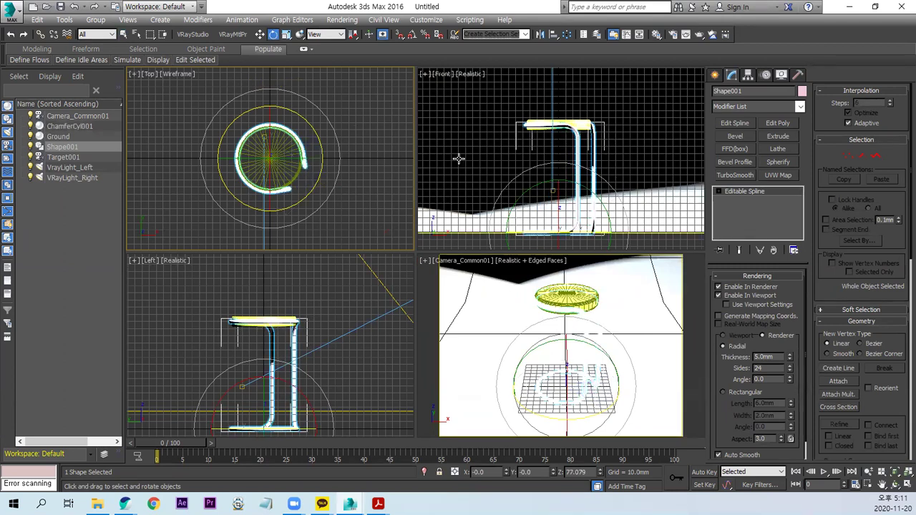
right_click(655, 360)
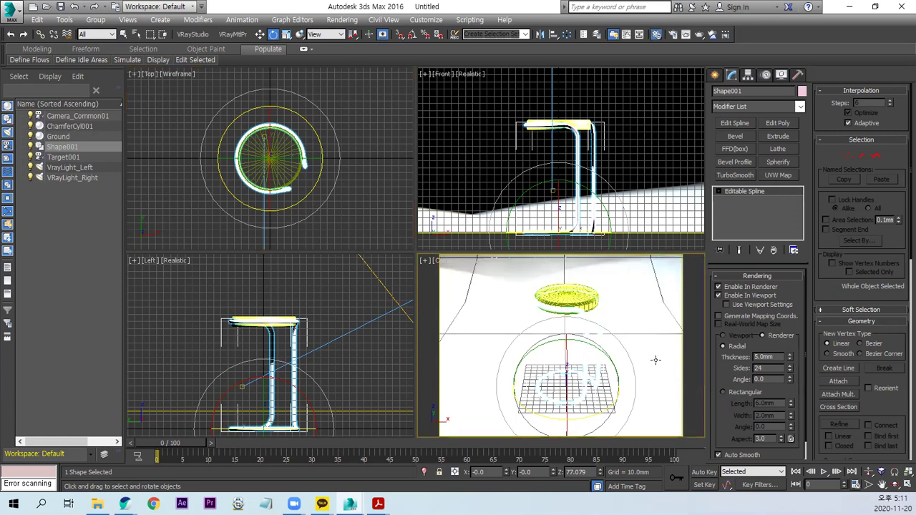
key(m)
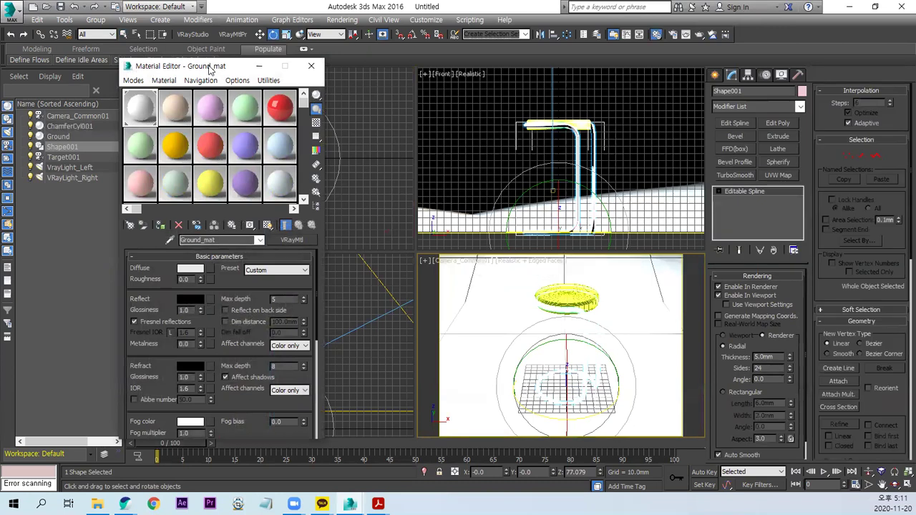
Step: Load the V-Ray Chrome 1 metal preset into an empty slot and assign it to Shape001
drag(268, 61, 328, 60)
click(233, 34)
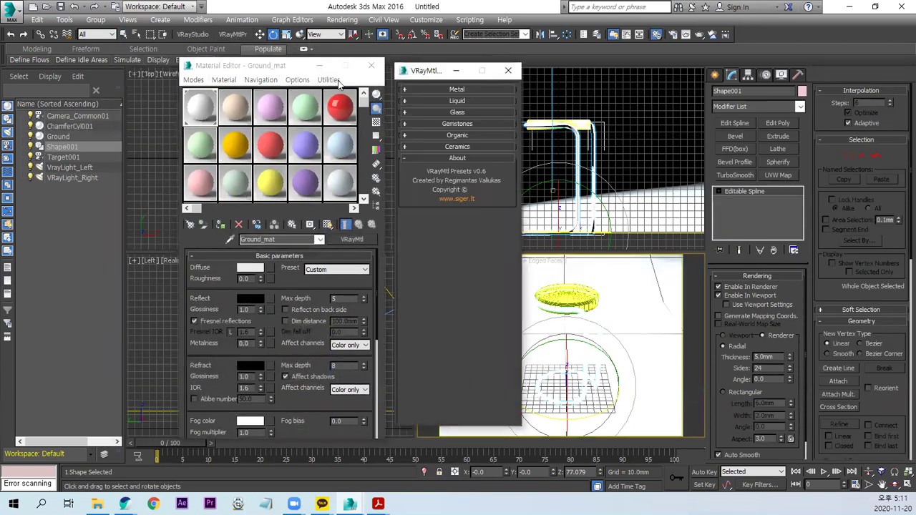
drag(426, 75, 82, 72)
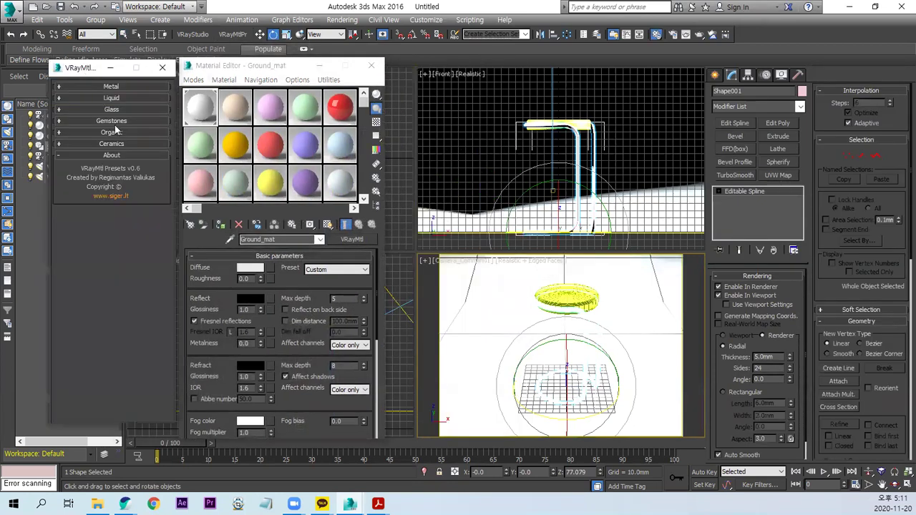
click(114, 86)
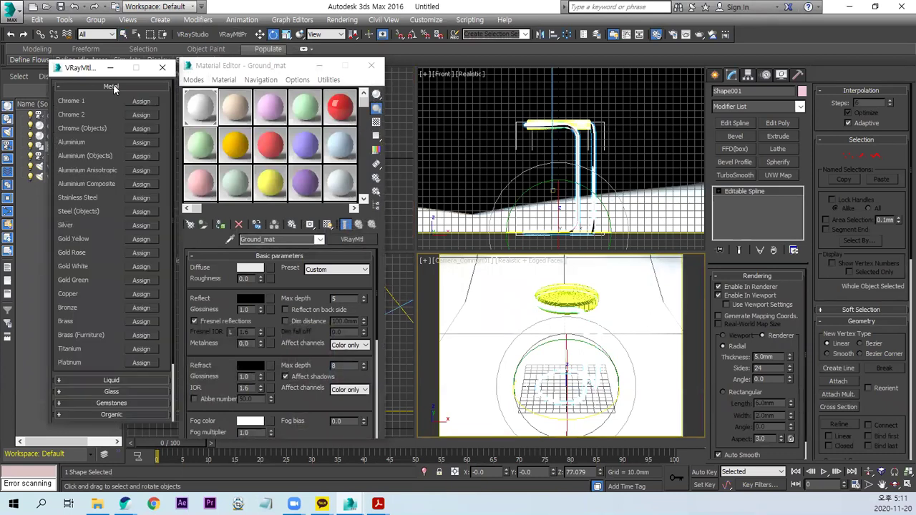
click(236, 107)
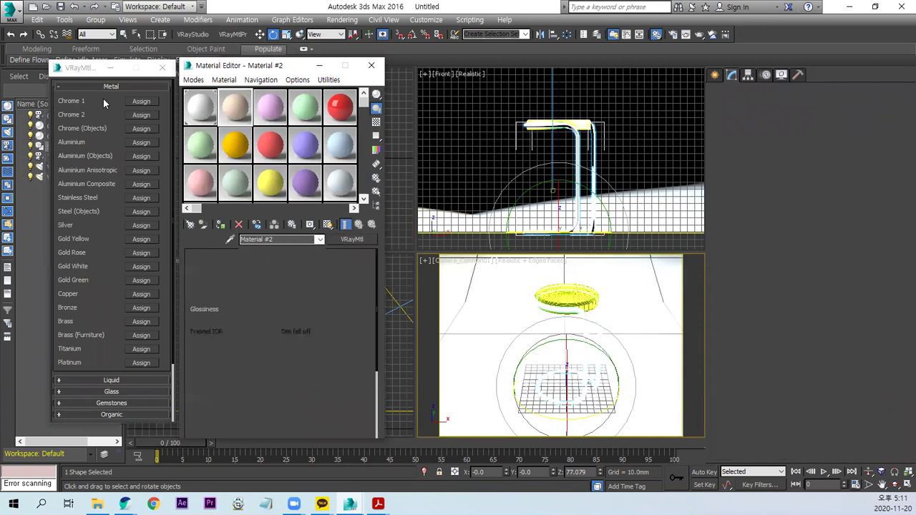
click(148, 103)
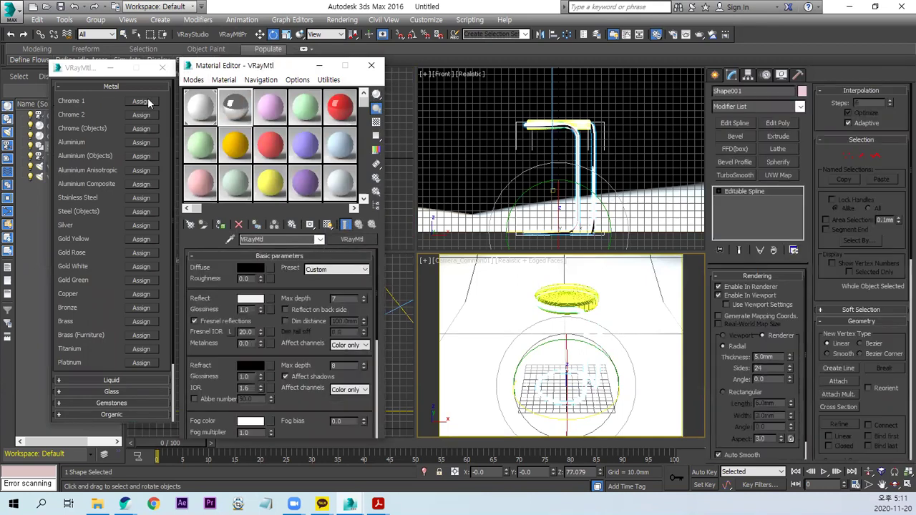
click(223, 224)
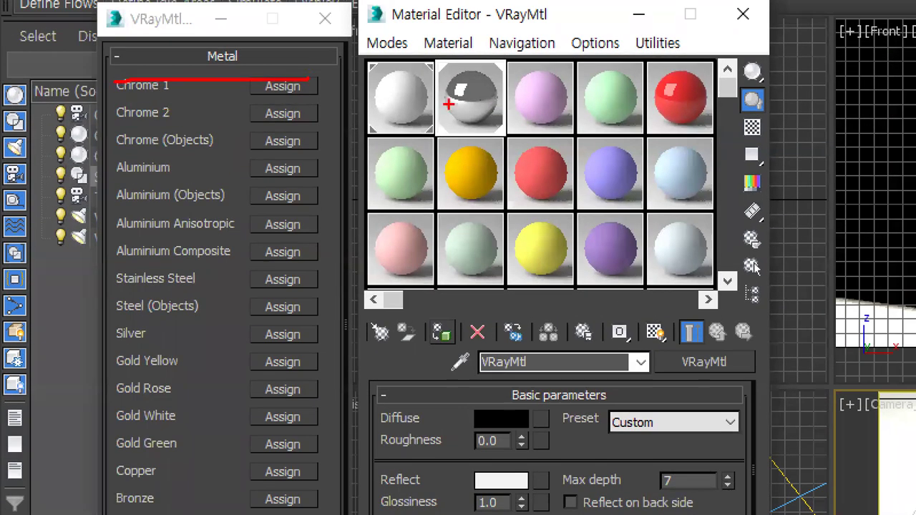
drag(524, 107, 509, 63)
mouse_move(489, 109)
mouse_down()
mouse_move(445, 136)
mouse_move(433, 170)
mouse_up()
drag(205, 34, 216, 25)
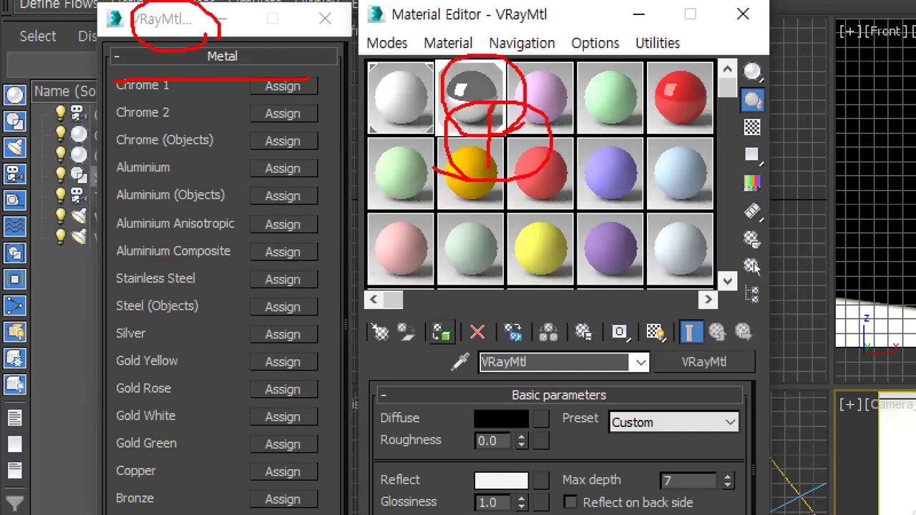
mouse_move(313, 80)
mouse_down()
mouse_move(415, 3)
mouse_move(491, 74)
mouse_move(467, 53)
mouse_up()
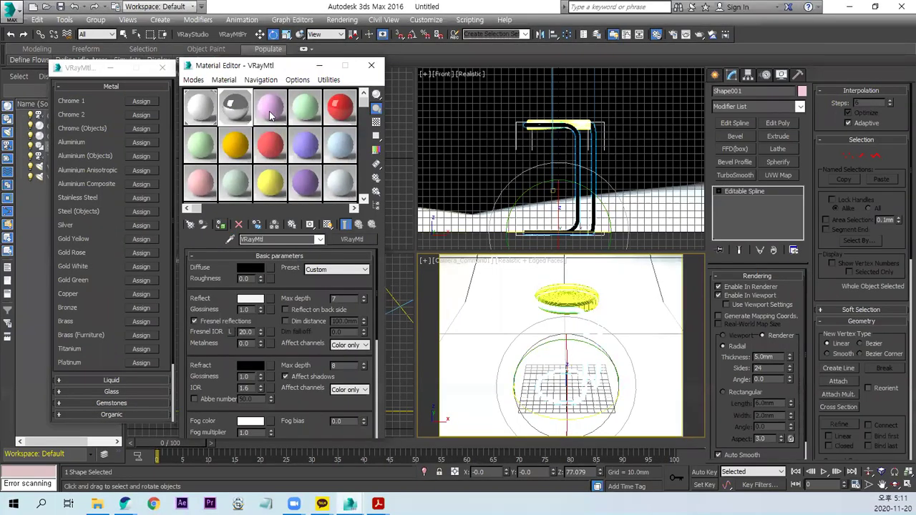
Step: Select the third material slot, close the V-Ray presets window and shift the Material Editor left
click(271, 108)
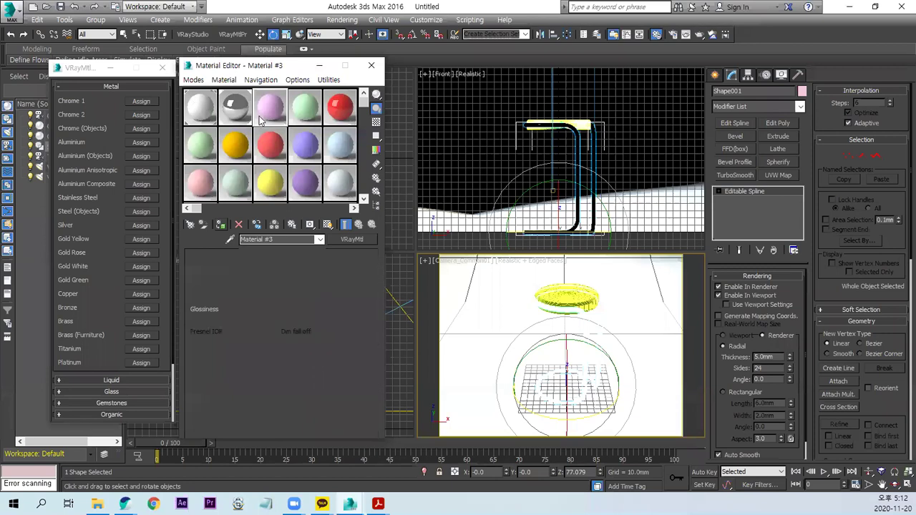
click(162, 68)
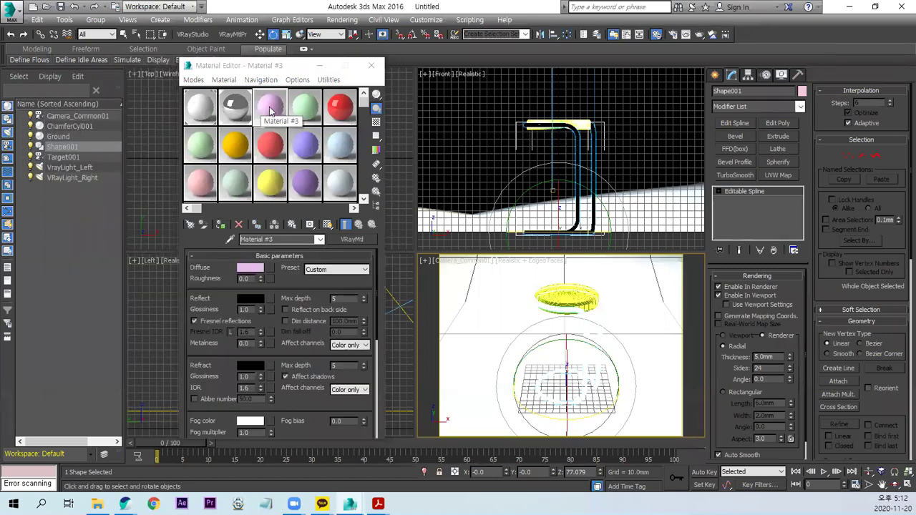
drag(259, 69, 228, 71)
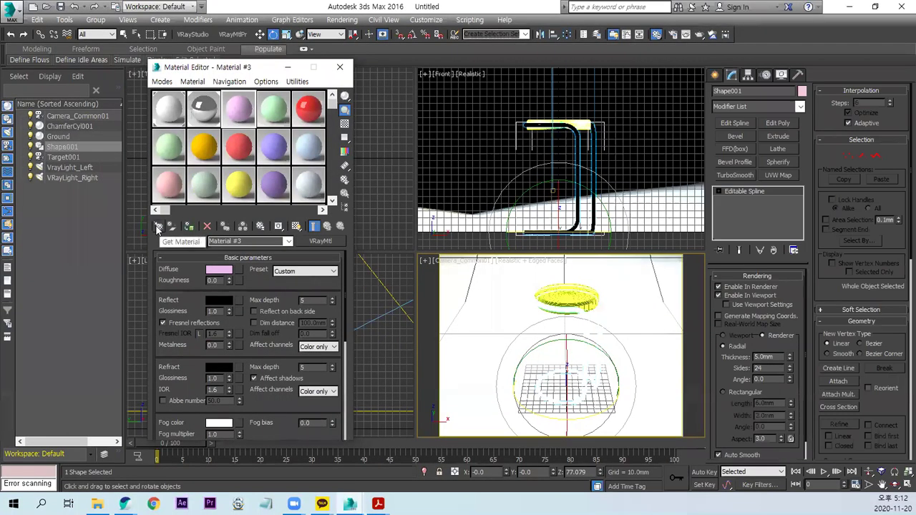
Step: Open the AS_vray_v1_leather.mat library in the Material/Map Browser to list leather_01 onward
click(158, 226)
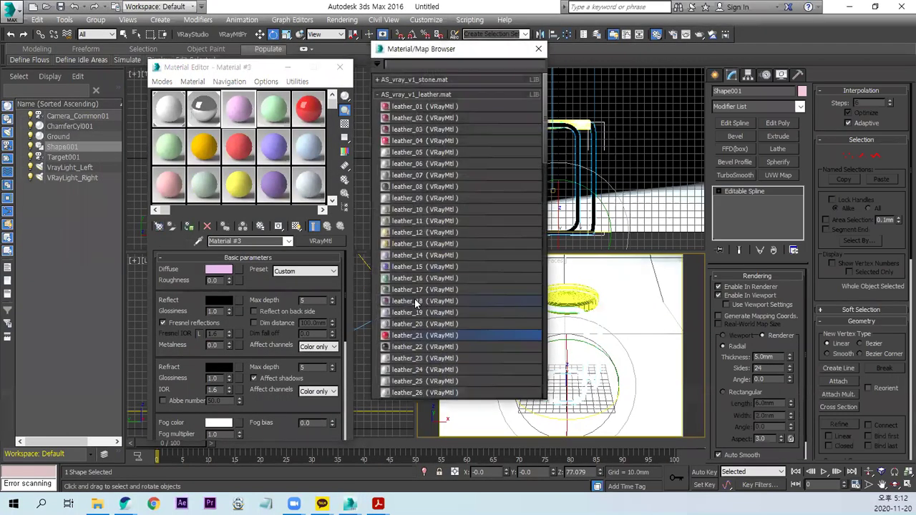
click(411, 95)
click(377, 64)
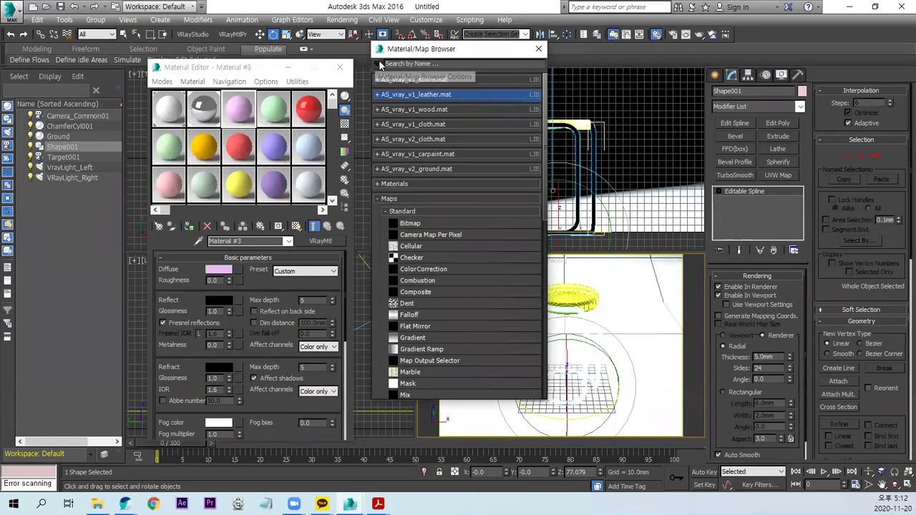
click(377, 63)
click(581, 181)
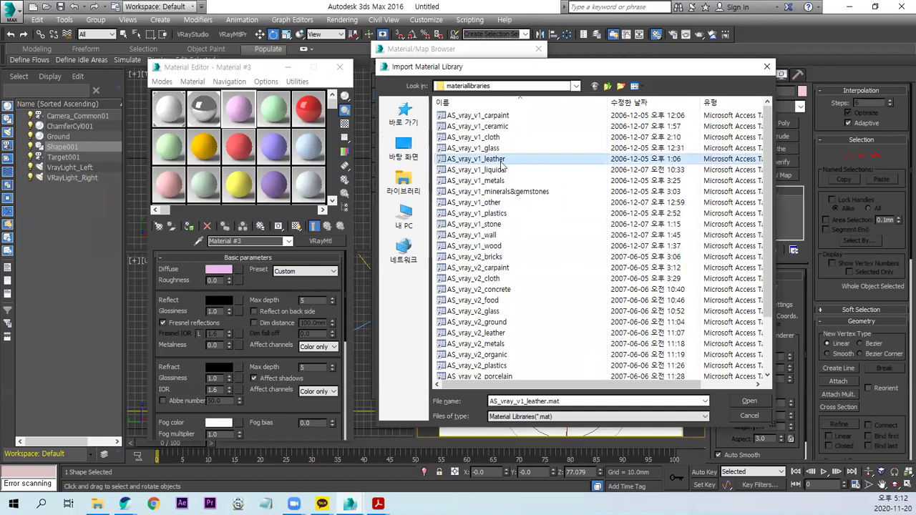
click(748, 400)
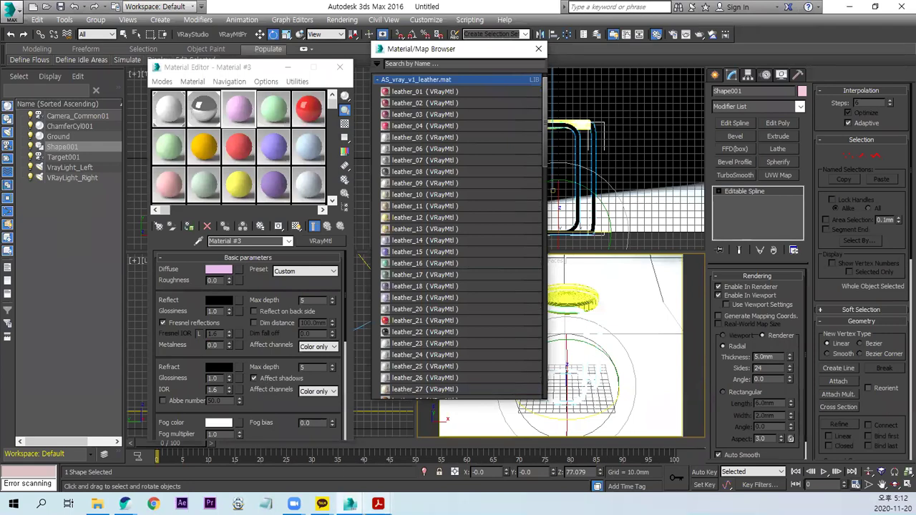
Step: Scroll archshaders_vol_1.pdf to the leather pages, mark the leather_21 label, then minimize Acrobat Reader
click(500, 454)
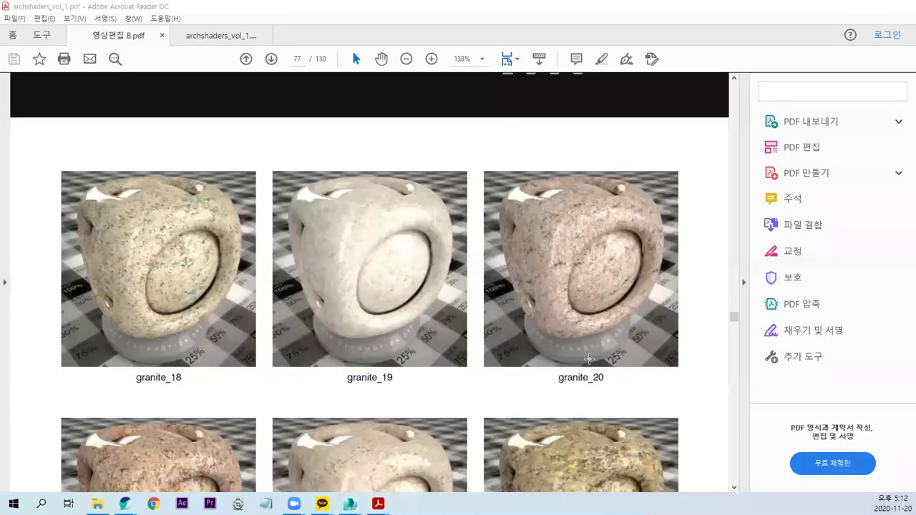
drag(735, 320, 737, 159)
scroll(635, 234, up, 5)
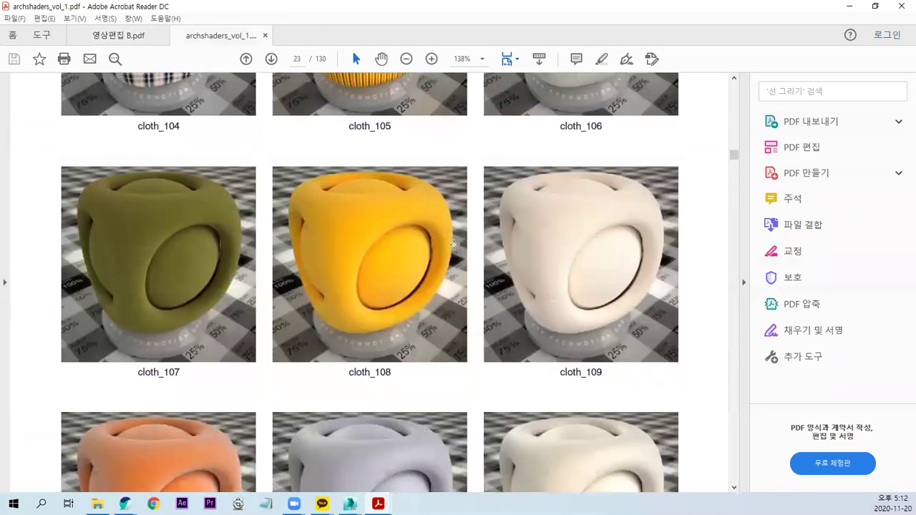
scroll(635, 234, down, 2)
scroll(635, 234, down, 5)
scroll(547, 299, down, 8)
scroll(547, 298, down, 10)
scroll(547, 298, down, 8)
scroll(547, 299, down, 8)
scroll(547, 298, down, 10)
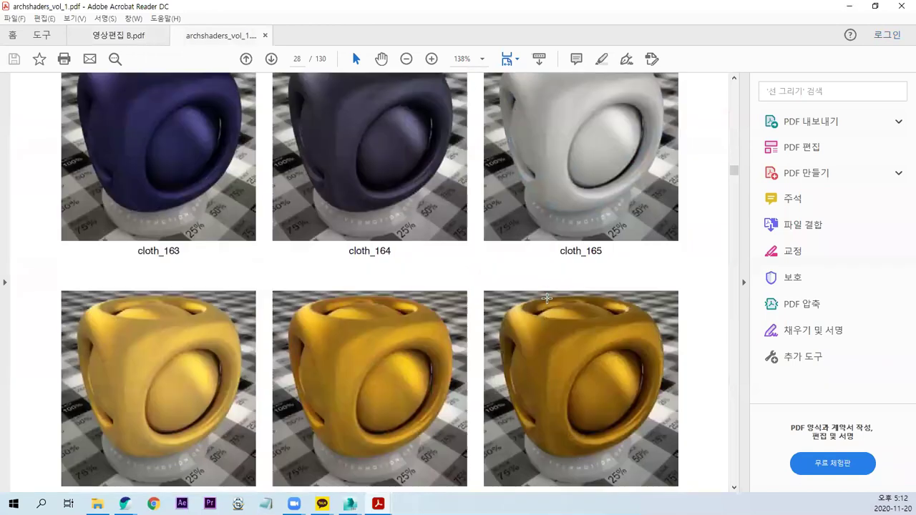
scroll(548, 301, down, 8)
scroll(547, 302, down, 8)
scroll(547, 300, down, 8)
scroll(547, 299, down, 8)
scroll(545, 299, down, 8)
scroll(547, 298, down, 8)
scroll(547, 301, down, 8)
scroll(548, 300, down, 8)
scroll(547, 299, down, 8)
scroll(546, 298, down, 8)
scroll(547, 300, down, 8)
scroll(548, 300, down, 8)
scroll(547, 297, down, 8)
scroll(547, 297, down, 8)
scroll(547, 297, down, 8)
scroll(547, 297, down, 8)
scroll(547, 298, down, 8)
scroll(548, 298, down, 6)
scroll(548, 300, down, 6)
scroll(548, 301, down, 6)
scroll(547, 299, down, 6)
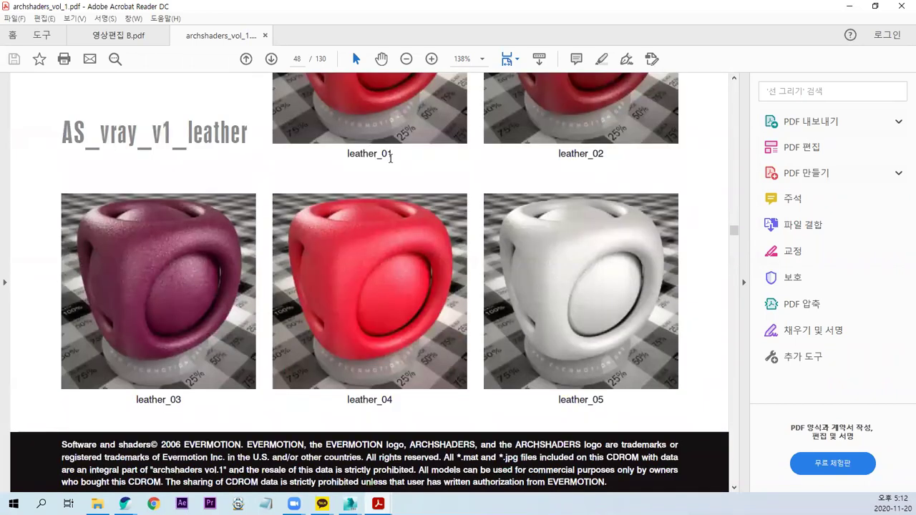
scroll(403, 165, down, 3)
scroll(538, 291, down, 3)
scroll(546, 302, down, 3)
scroll(440, 305, down, 3)
scroll(440, 305, down, 3)
scroll(431, 321, down, 3)
scroll(419, 341, down, 3)
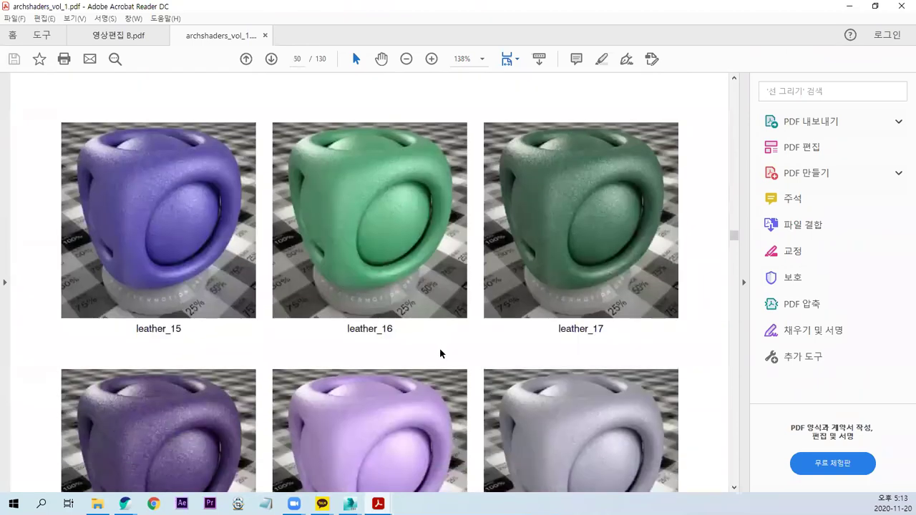
scroll(439, 351, down, 3)
scroll(438, 352, down, 3)
scroll(364, 384, down, 2)
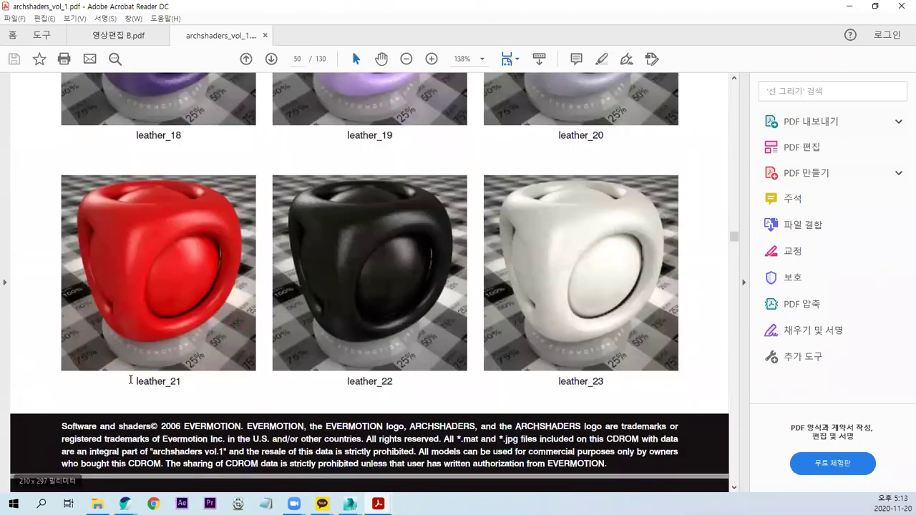
drag(133, 382, 189, 381)
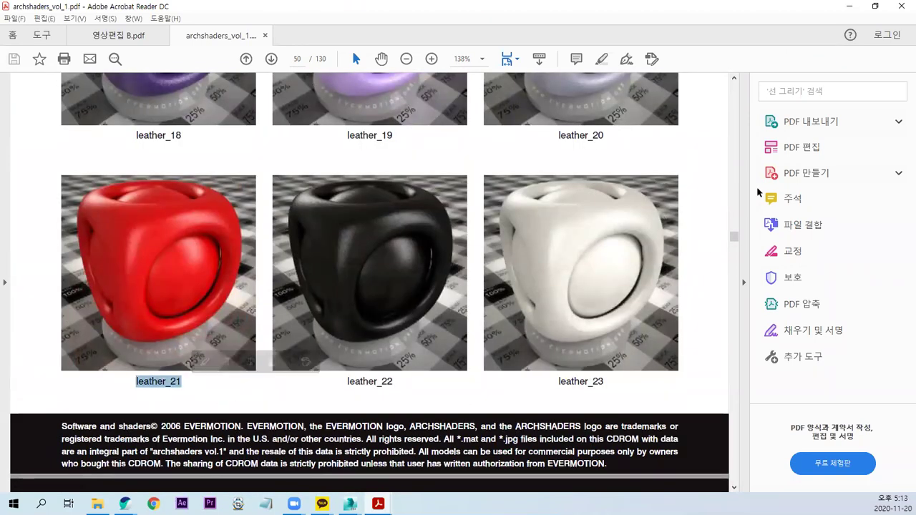
click(851, 6)
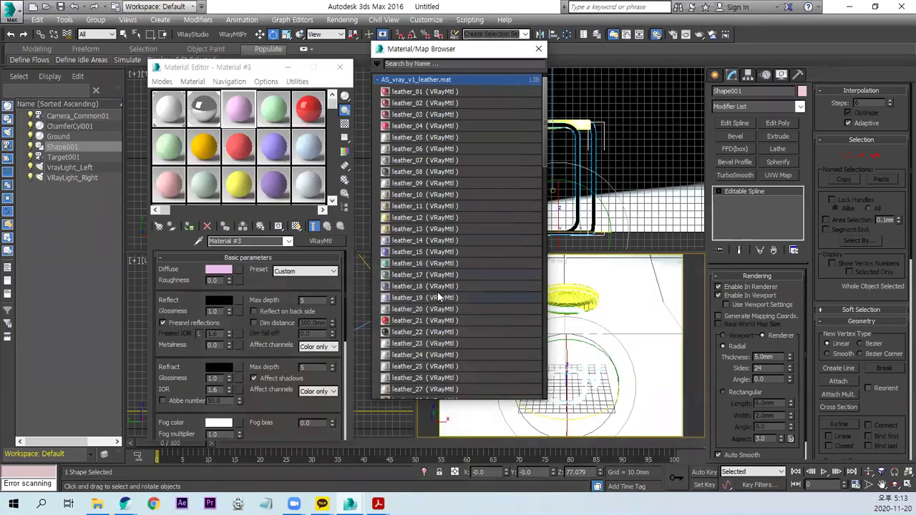
Step: Load leather_21 into the material slot and assign it to the seat cylinder ChamferCyl001
double_click(415, 322)
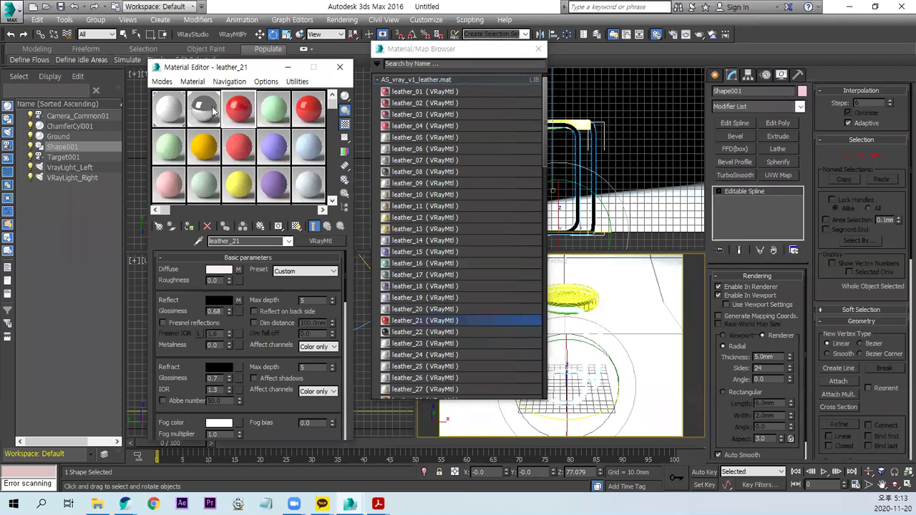
click(538, 48)
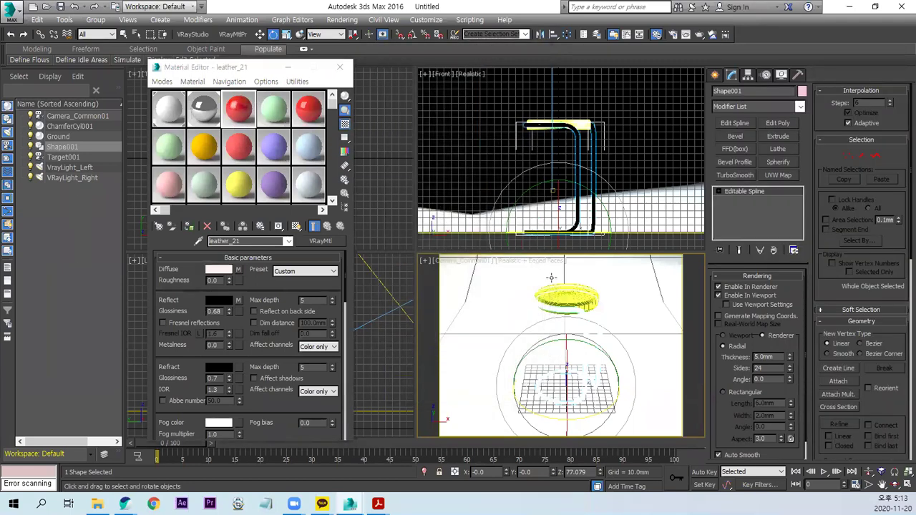
click(564, 304)
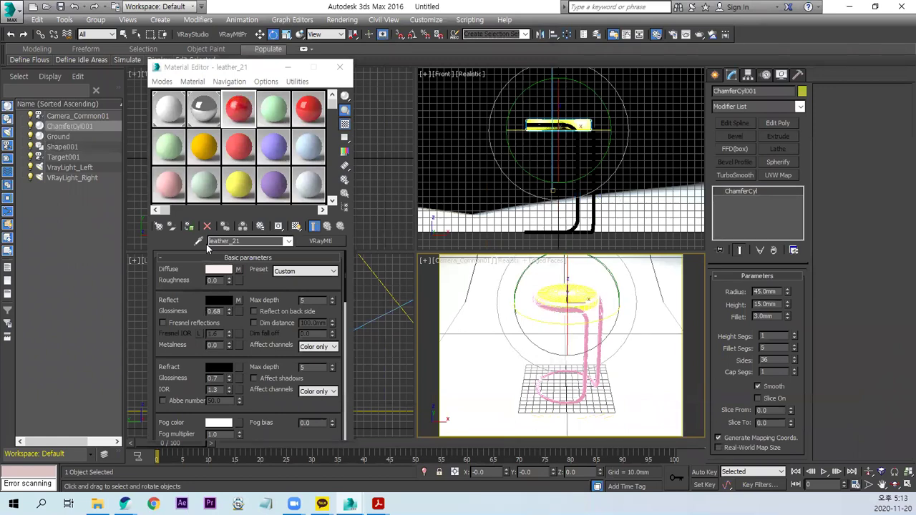
click(190, 228)
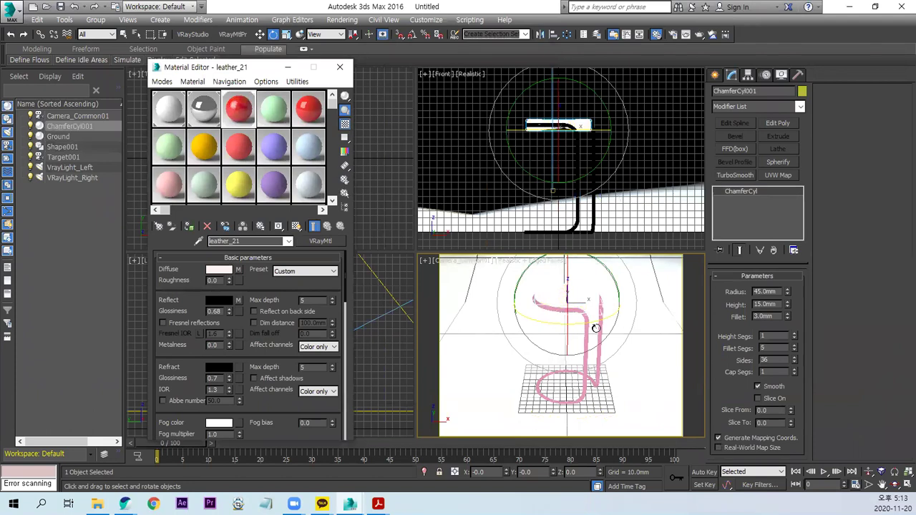
Step: Test-render the stool with its red seat, then close the render window and Material Editor
key(shift+q)
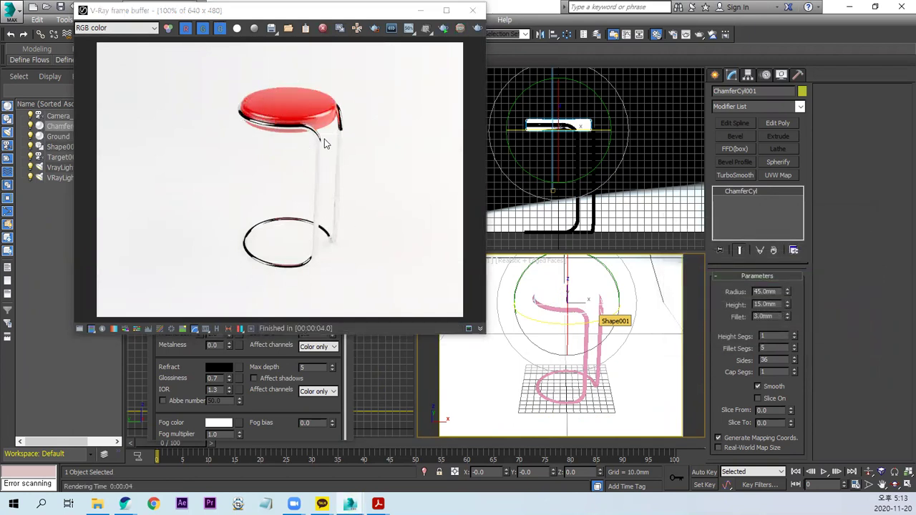
click(473, 12)
click(340, 63)
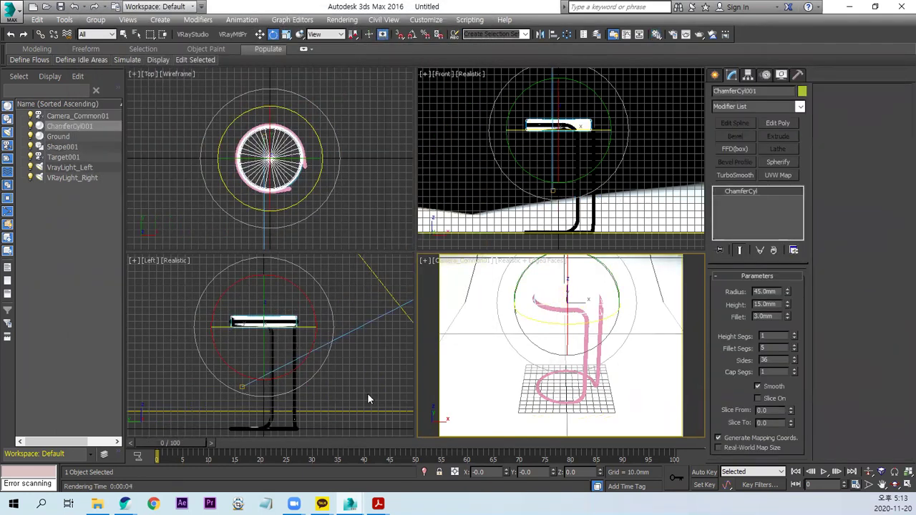
Step: Select the tube frame Shape001 in the Left viewport and convert it to Editable Poly
scroll(367, 399, up, 2)
scroll(254, 378, up, 2)
scroll(254, 379, up, 2)
scroll(244, 389, up, 2)
click(240, 375)
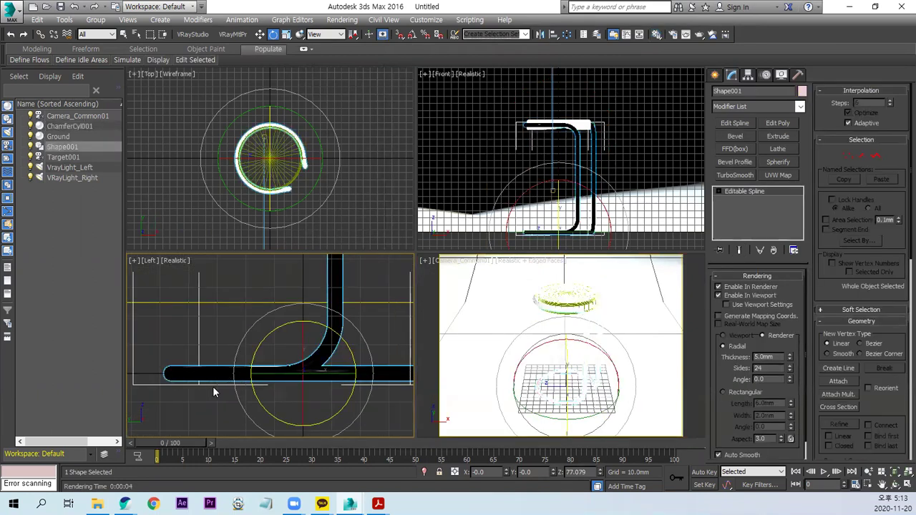
scroll(231, 392, down, 2)
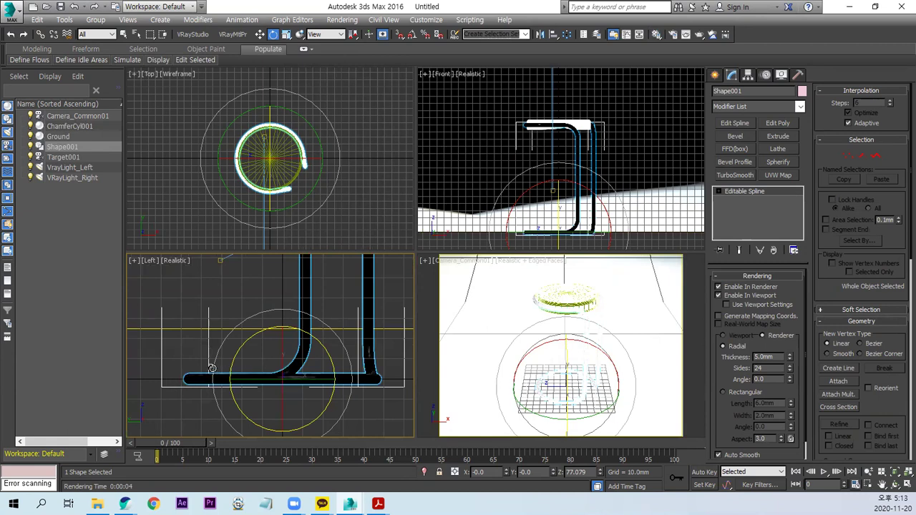
right_click(203, 378)
mouse_move(223, 433)
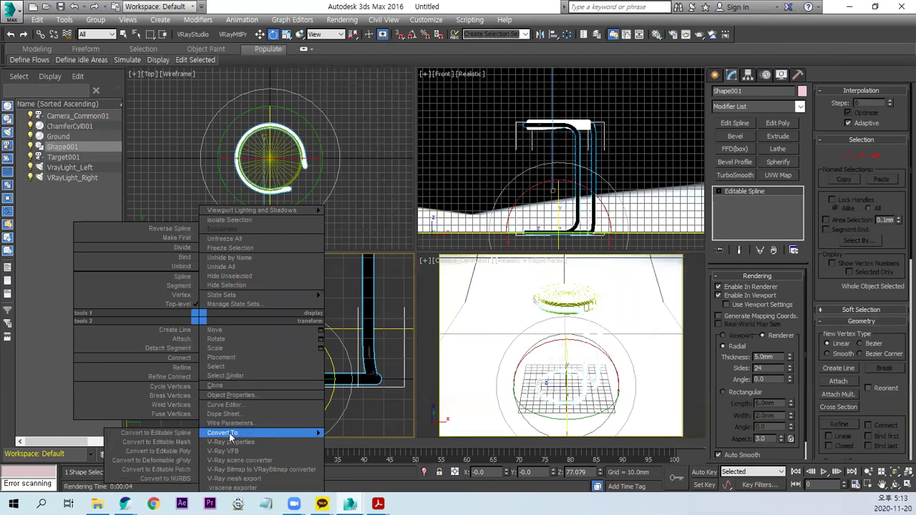
click(157, 452)
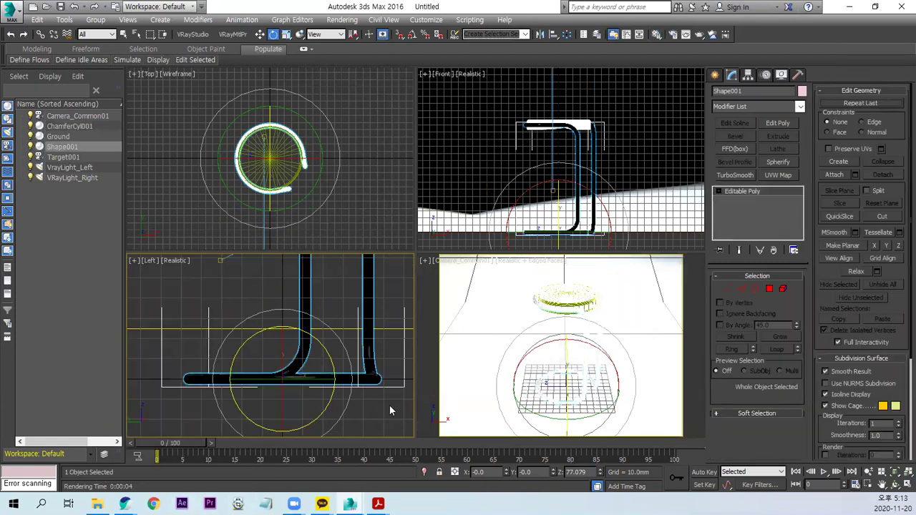
click(553, 35)
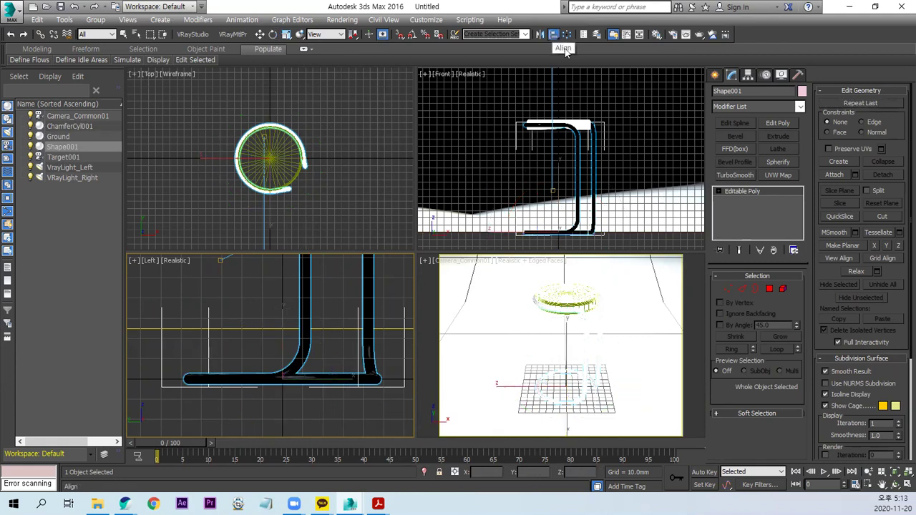
Step: Align Shape001's minimum to Ground's minimum on Z only, with Y position unchecked
click(572, 388)
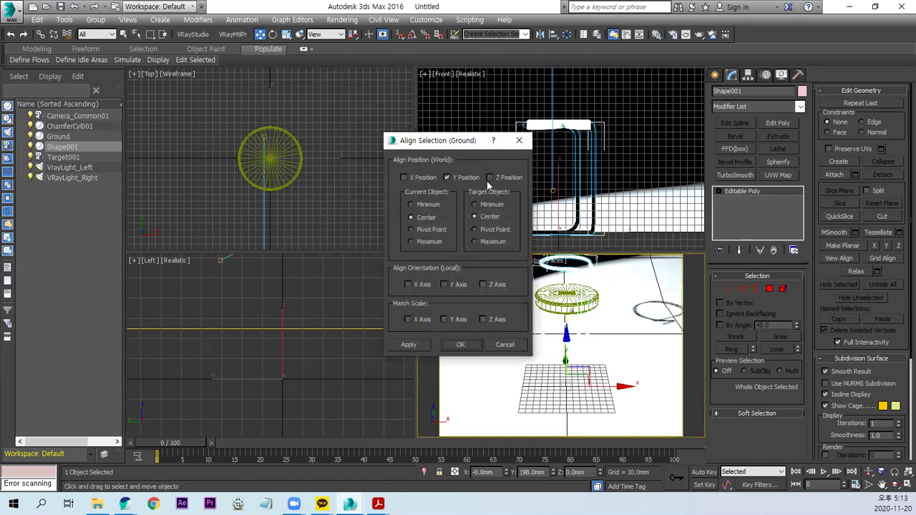
click(458, 179)
click(497, 178)
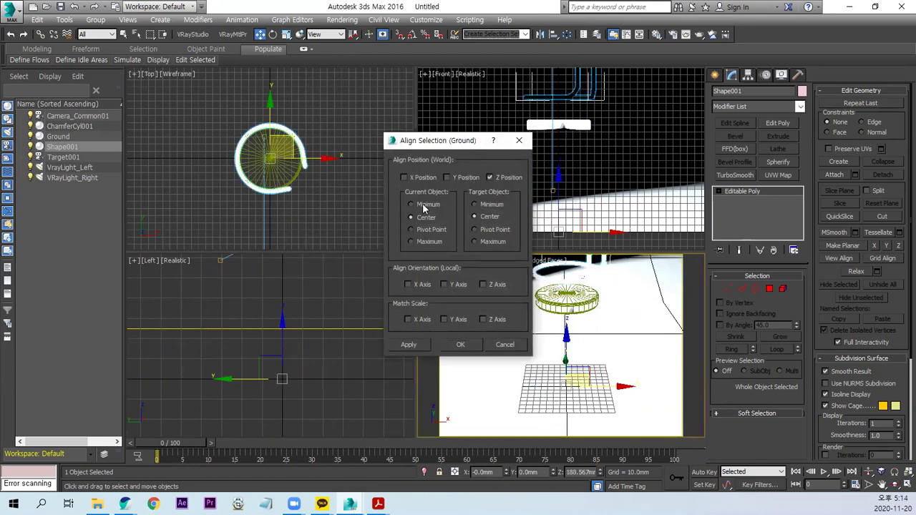
click(422, 204)
click(475, 204)
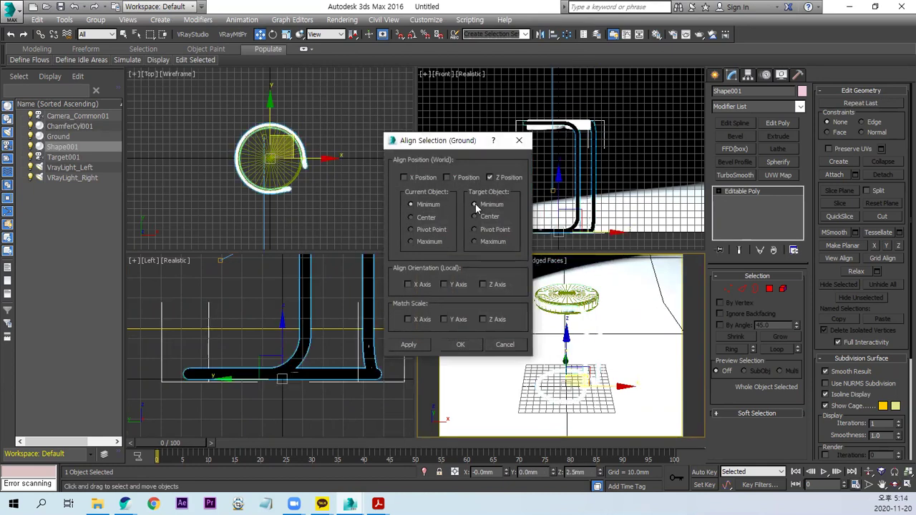
click(458, 343)
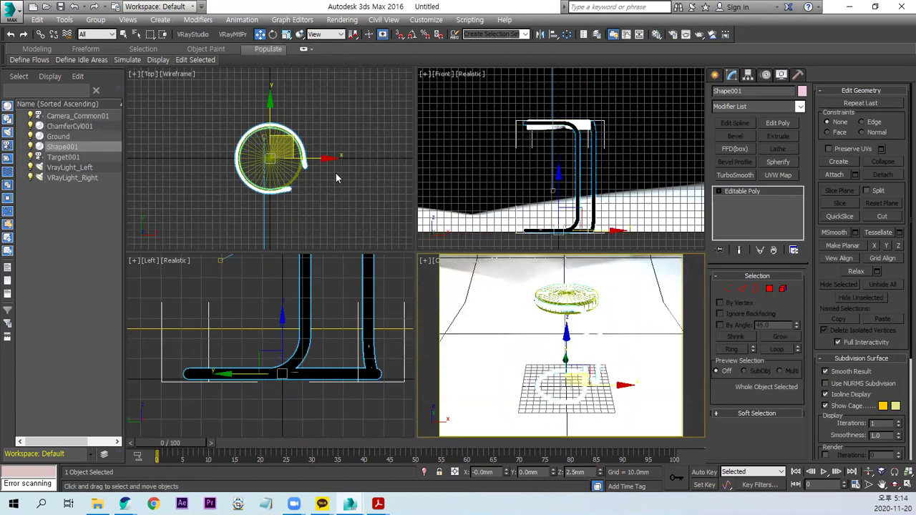
middle_drag(327, 280, 308, 307)
Step: Select the seat cylinder and move it higher on the stool
scroll(301, 341, down, 2)
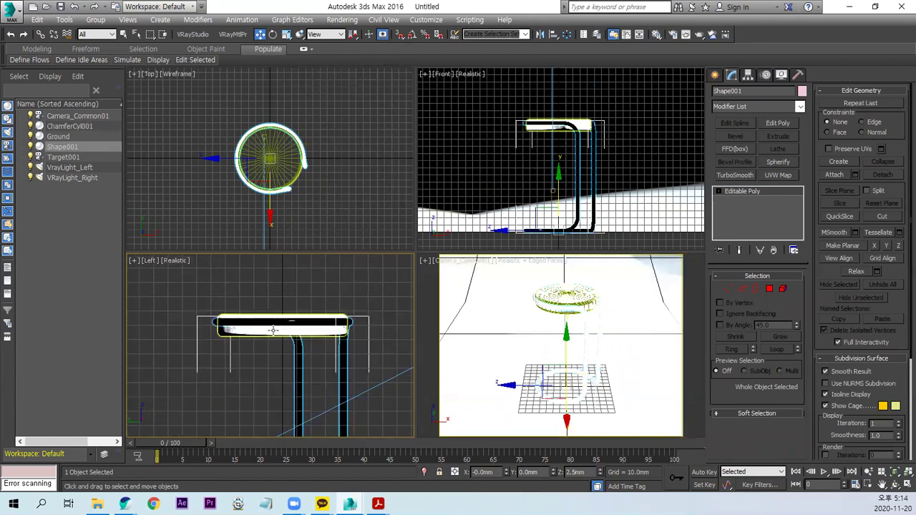
scroll(301, 341, up, 2)
click(233, 329)
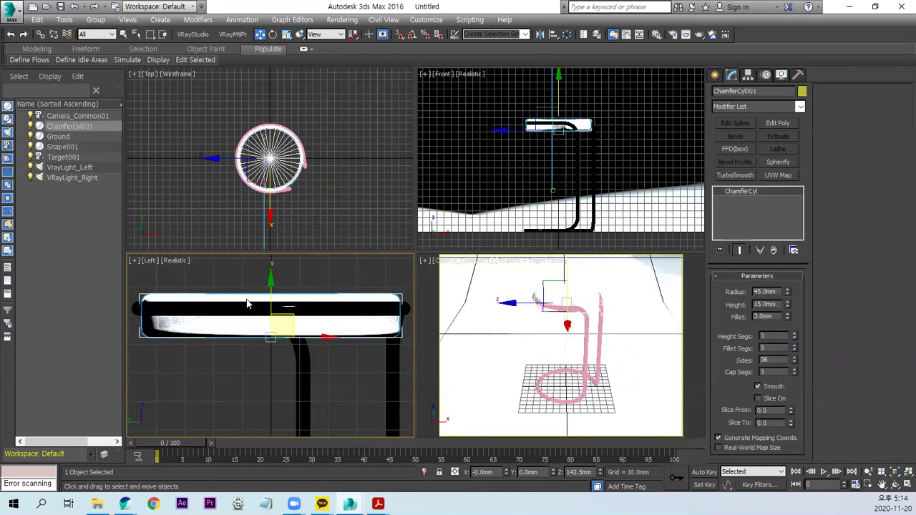
drag(272, 282, 405, 294)
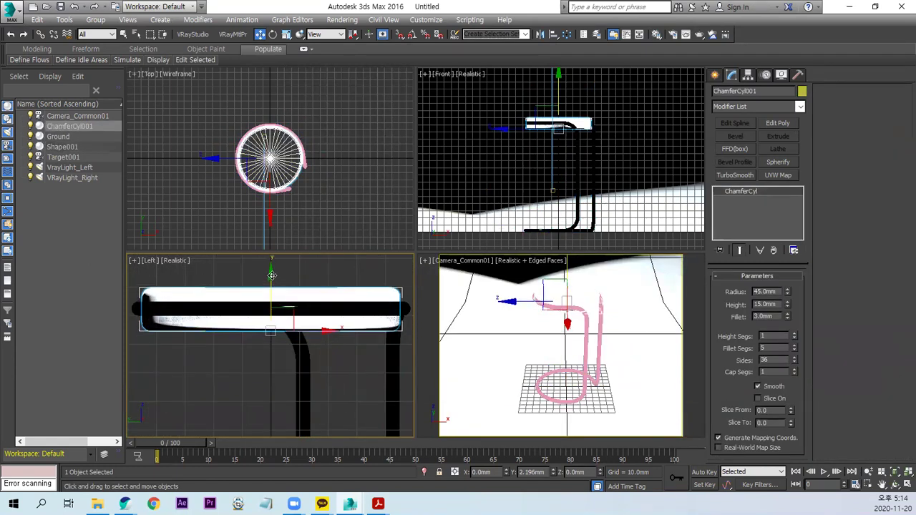
Step: Orbit and truck the Camera_Common01 view to reframe the stool, then return to Select and Move
right_click(644, 353)
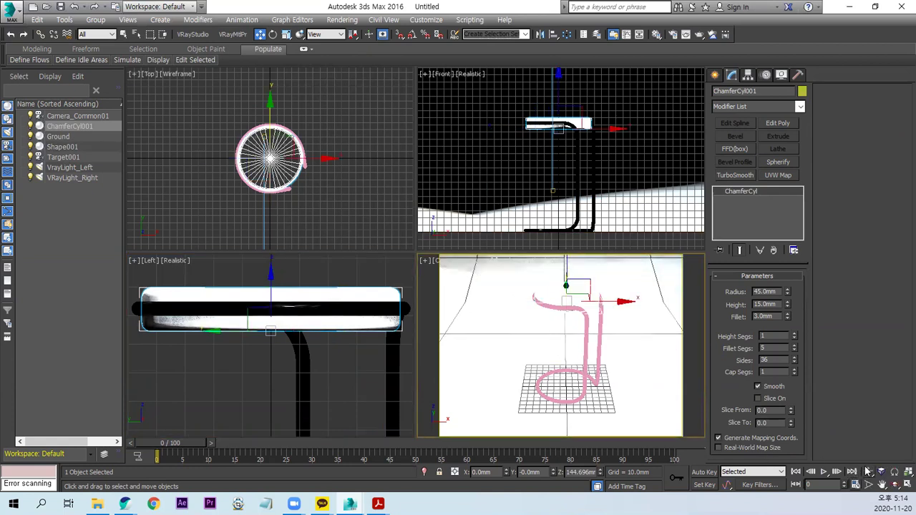
click(893, 485)
drag(617, 368, 617, 355)
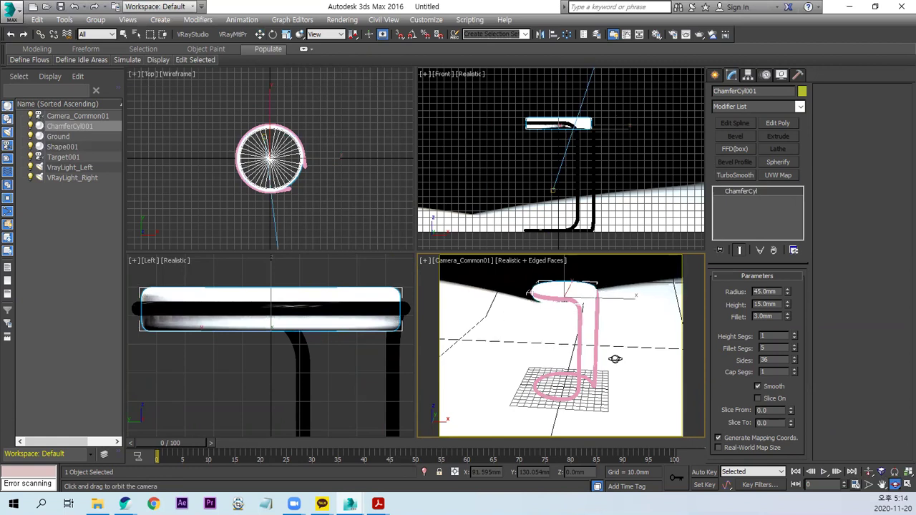
click(881, 485)
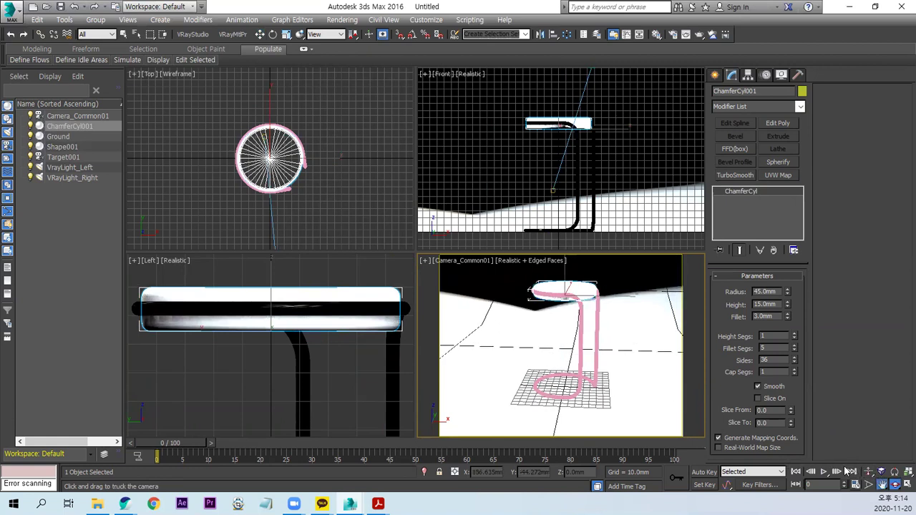
drag(649, 386, 650, 392)
key(w)
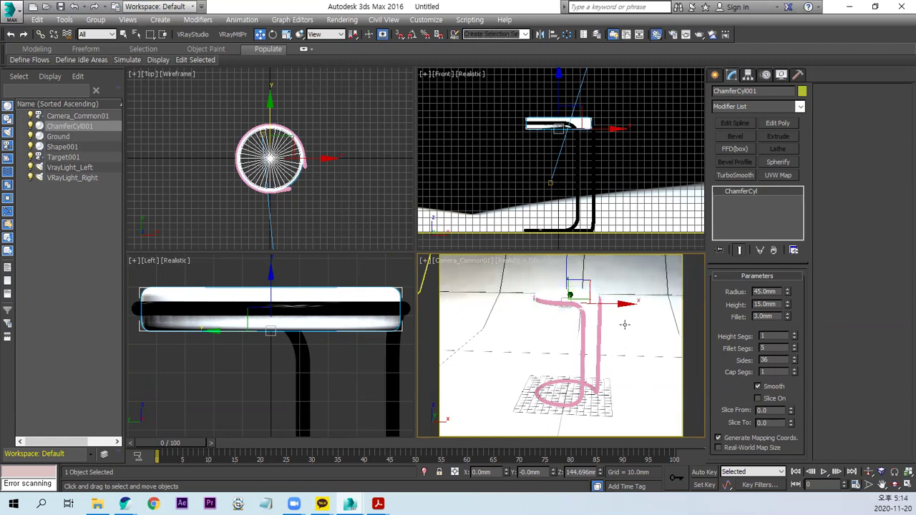
Step: Load granite_09 from the AS_vray_v1_stone.mat library into the Material #7 slot
key(m)
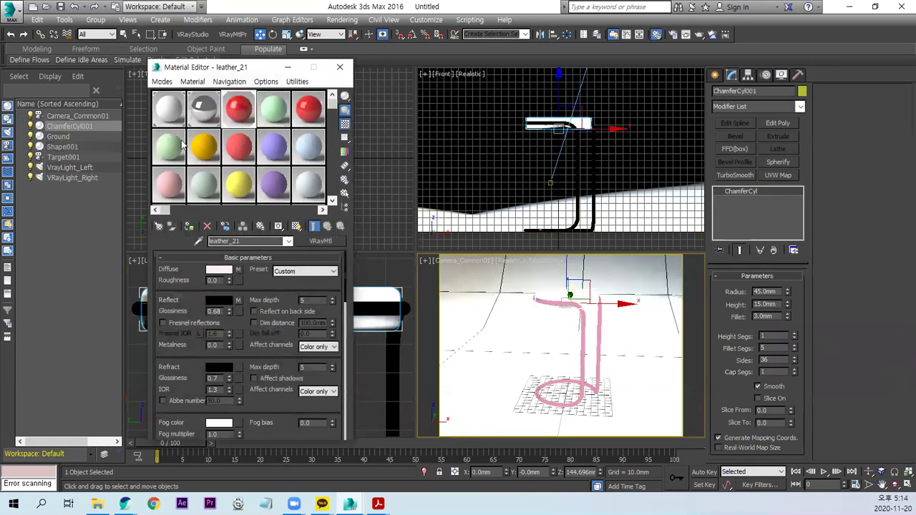
click(168, 148)
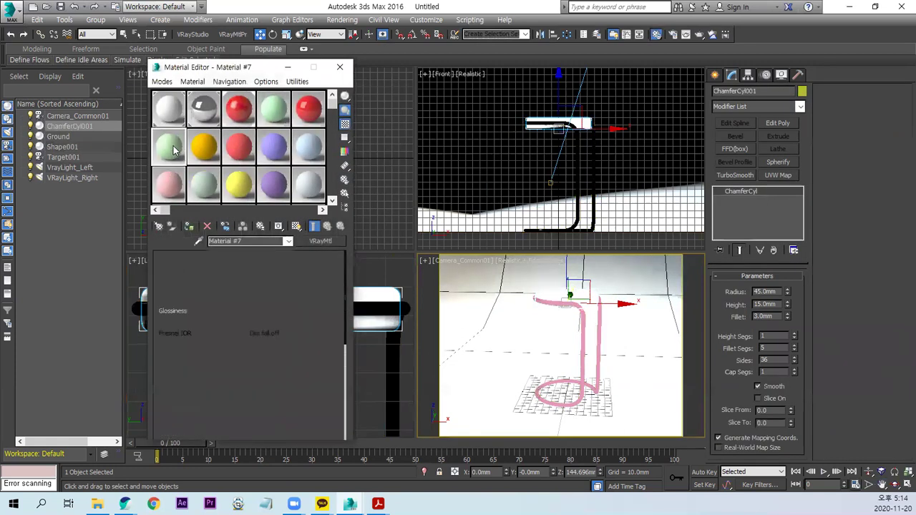
click(158, 227)
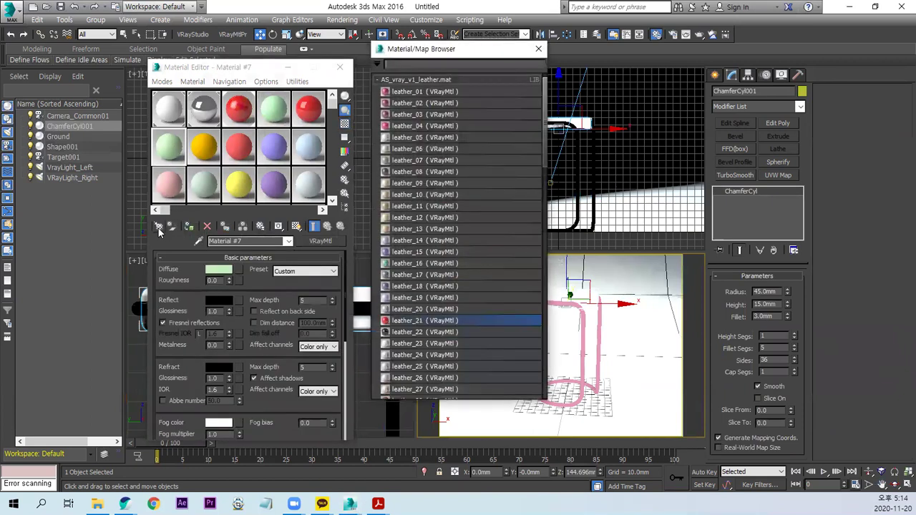
click(404, 80)
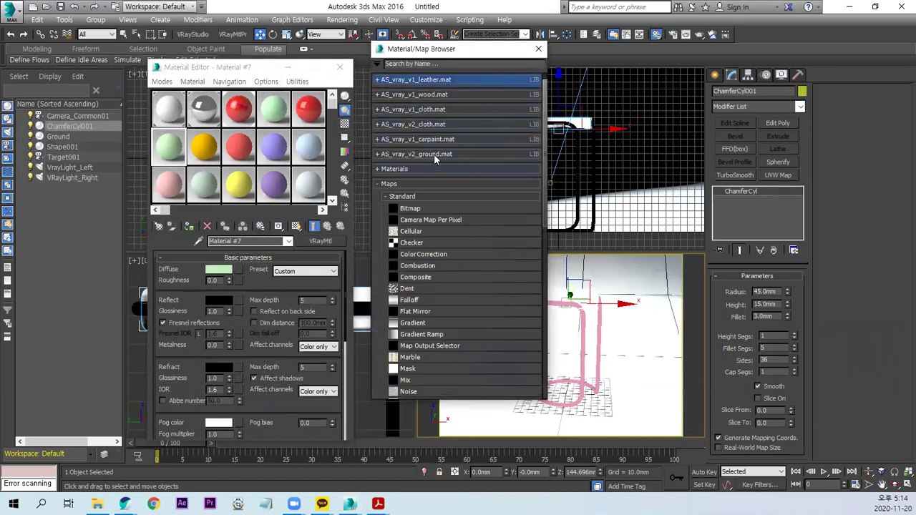
scroll(435, 159, up, 1)
click(440, 81)
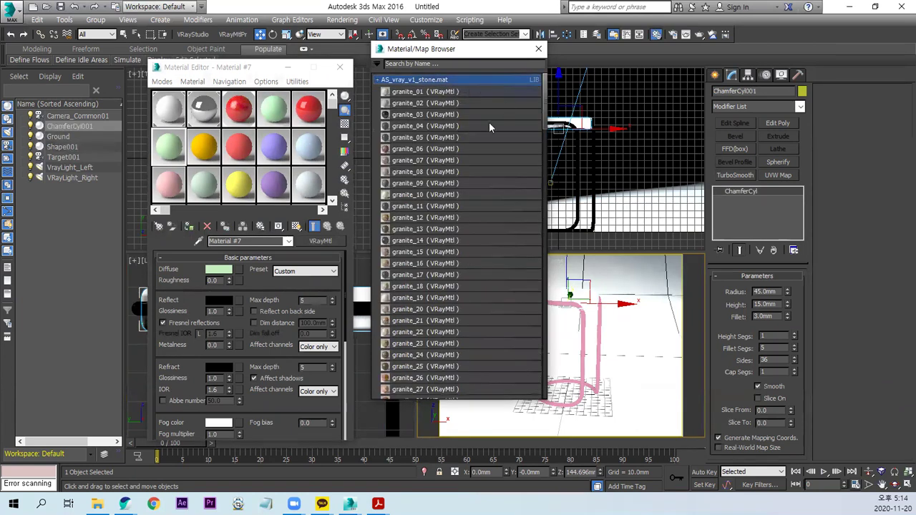
click(410, 127)
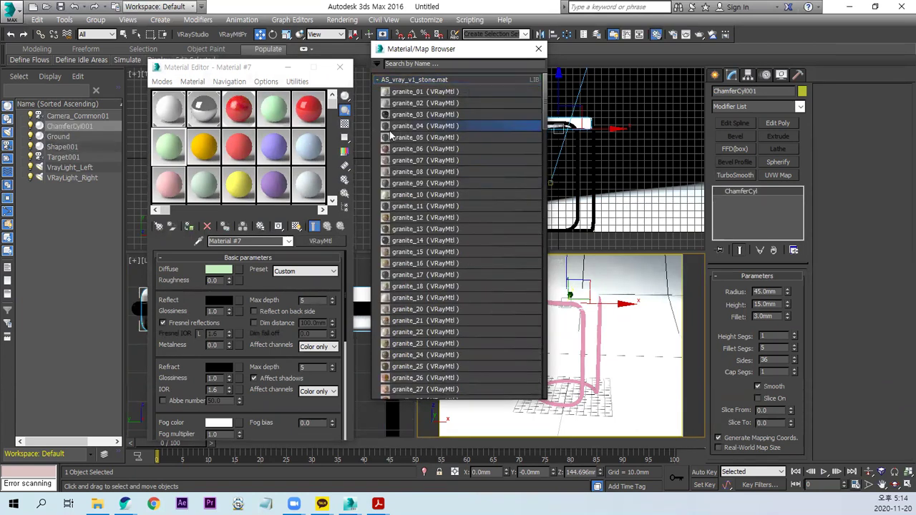
click(409, 185)
double_click(419, 187)
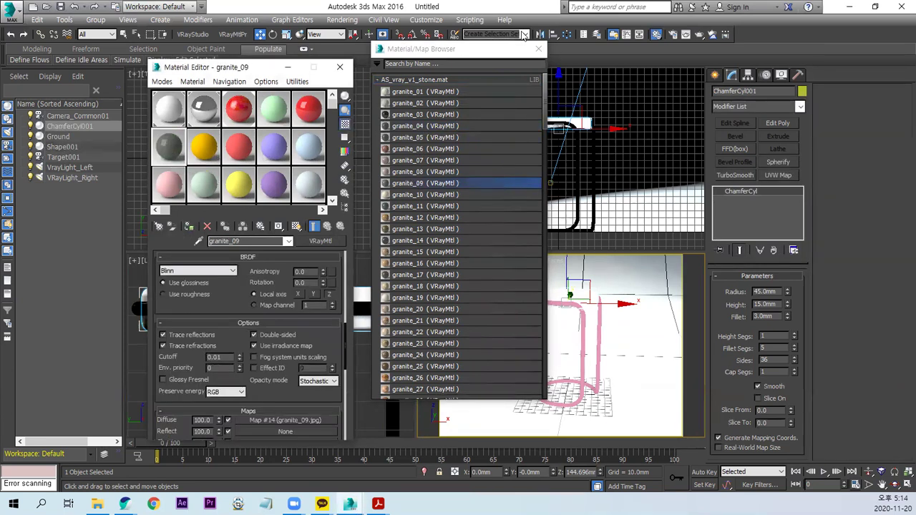
click(538, 48)
click(656, 370)
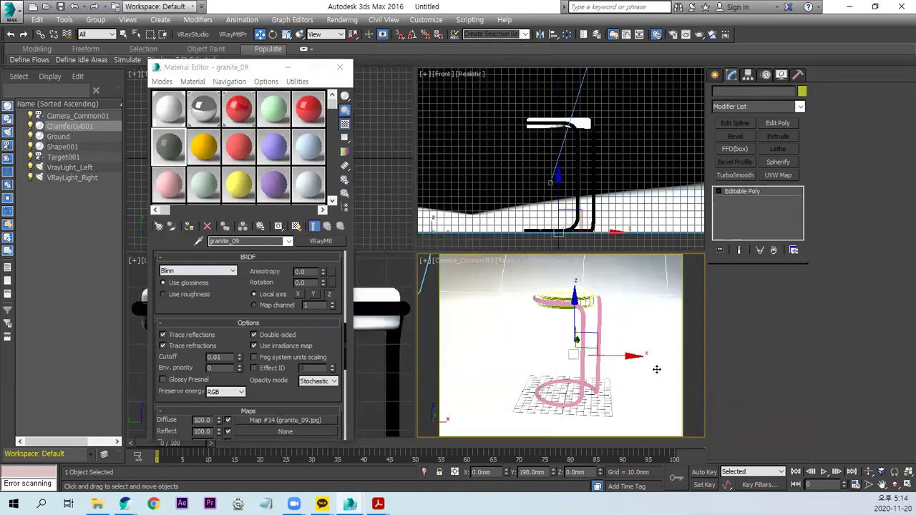
Step: Assign granite_09 to the Ground and confirm it with an 18.8-second V-Ray test render
click(189, 226)
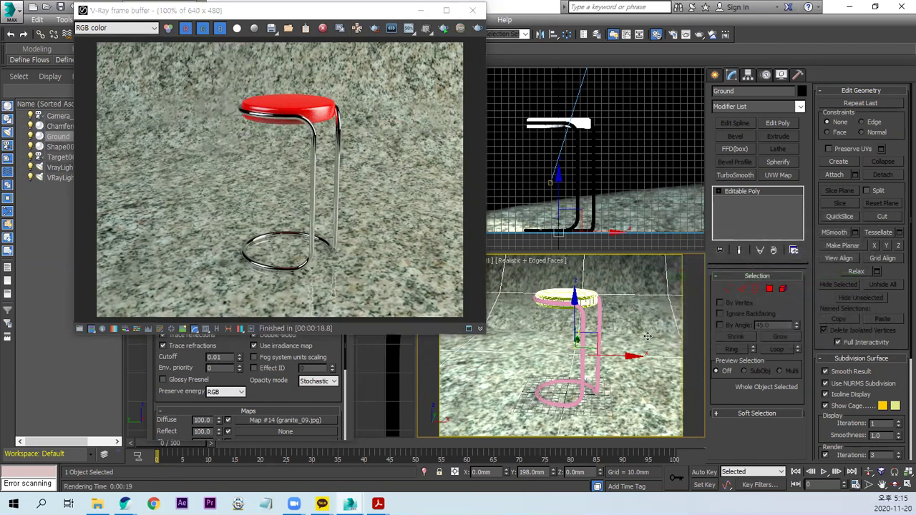
drag(647, 420, 664, 283)
mouse_move(414, 74)
mouse_down()
mouse_move(437, 44)
mouse_move(457, 86)
mouse_up()
key(Escape)
click(472, 10)
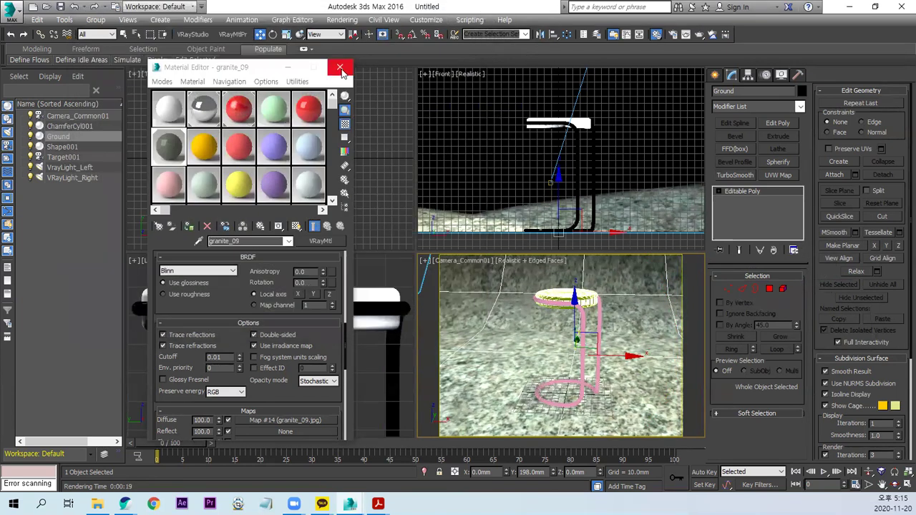
Step: Close the Material Editor, frame the whole ground in the Top view and delete Ground
click(340, 68)
scroll(361, 200, down, 3)
scroll(355, 208, down, 3)
middle_drag(357, 206, 204, 160)
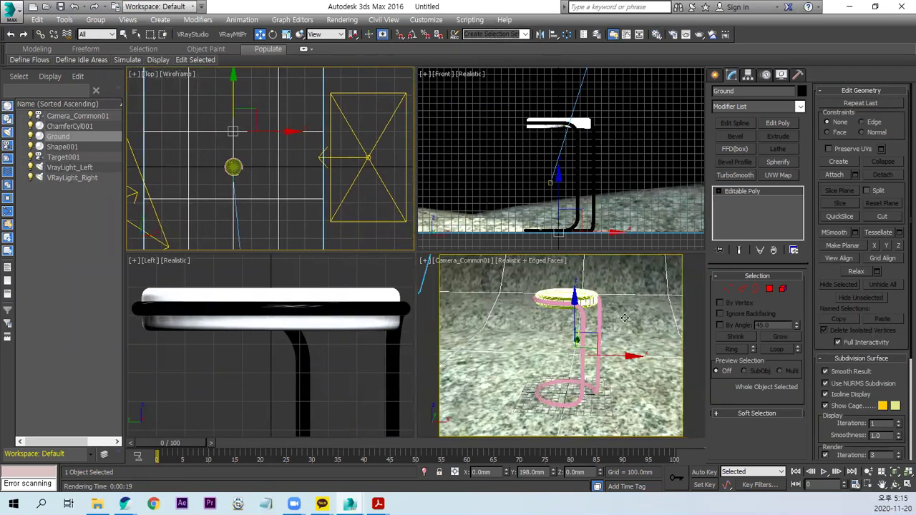
middle_drag(286, 195, 319, 192)
scroll(319, 192, down, 3)
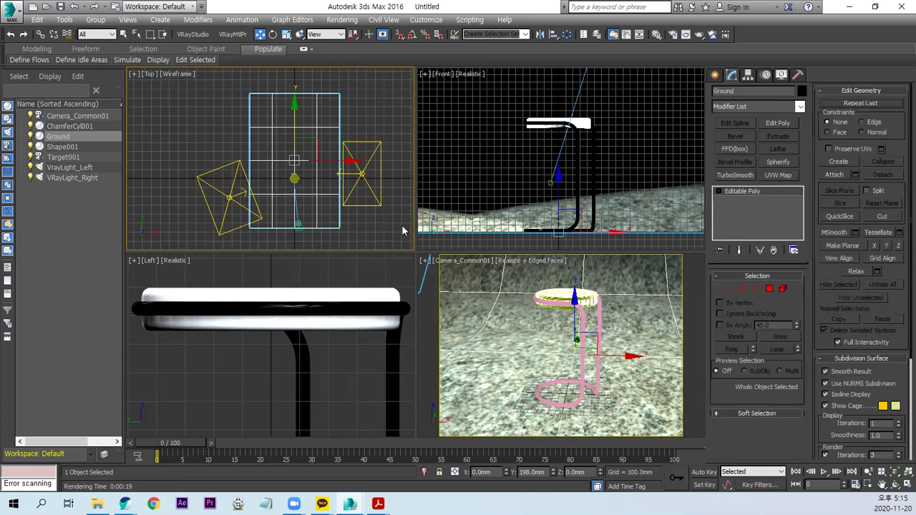
key(Delete)
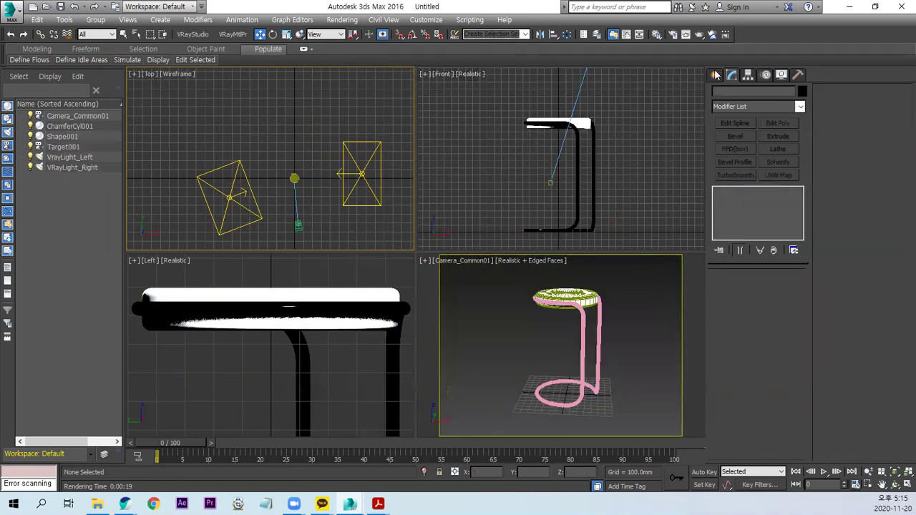
Step: Create a VRayPlane in the Top viewport and test-render the camera view
click(716, 75)
click(734, 110)
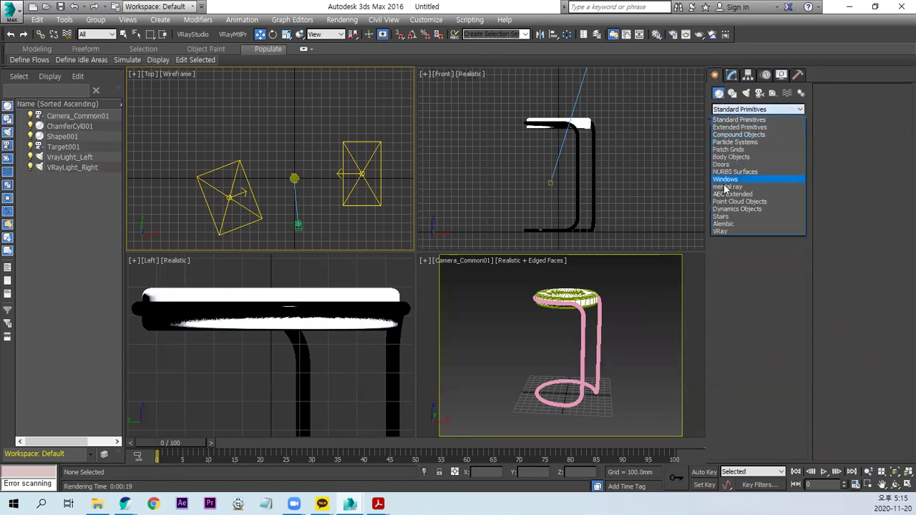
click(721, 232)
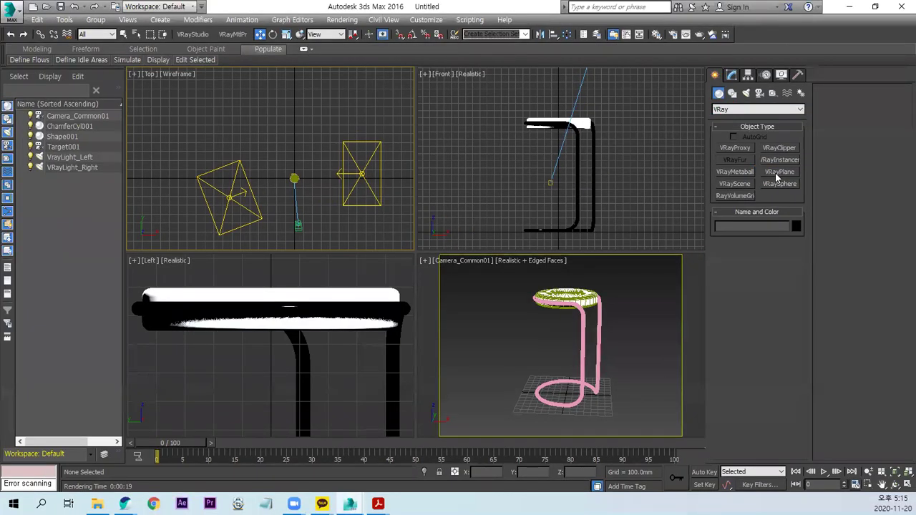
click(776, 172)
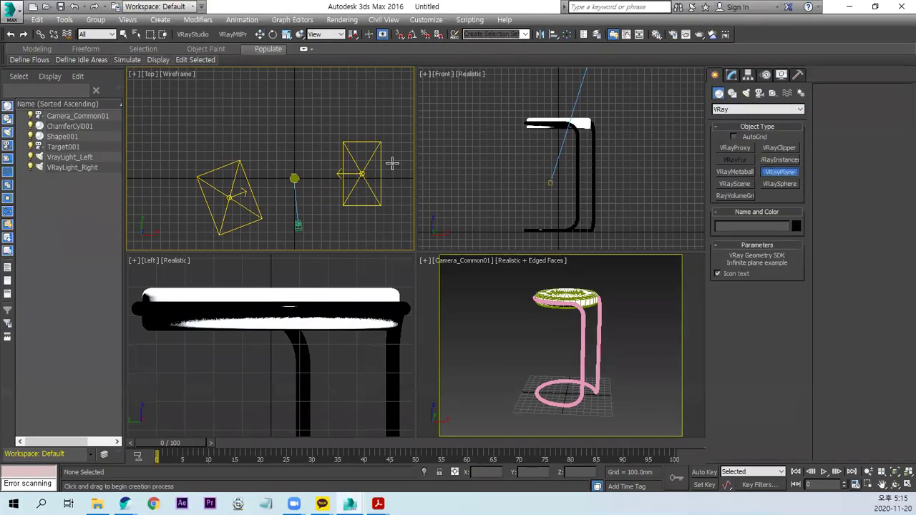
click(292, 154)
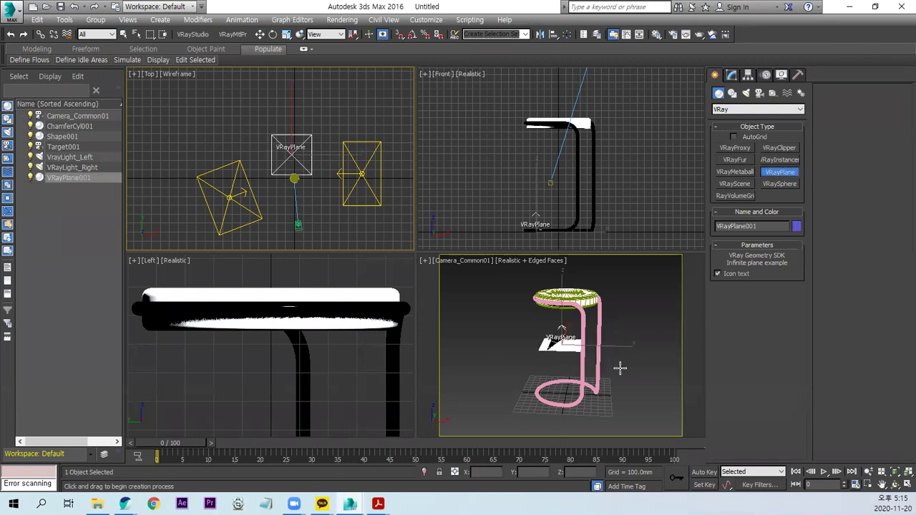
click(498, 292)
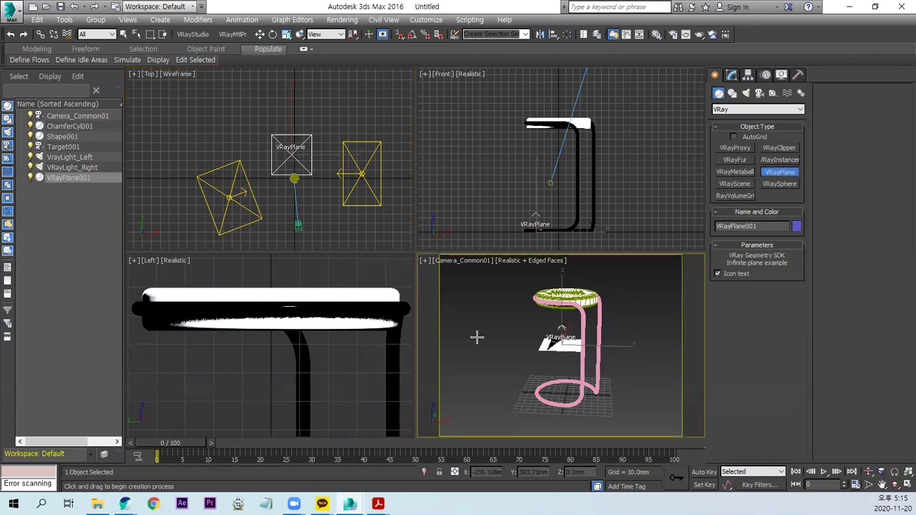
key(shift+q)
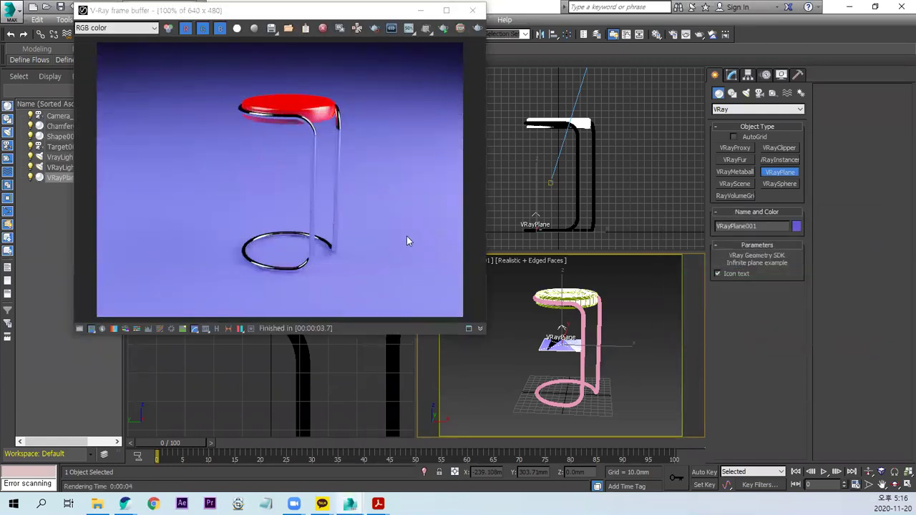
click(473, 10)
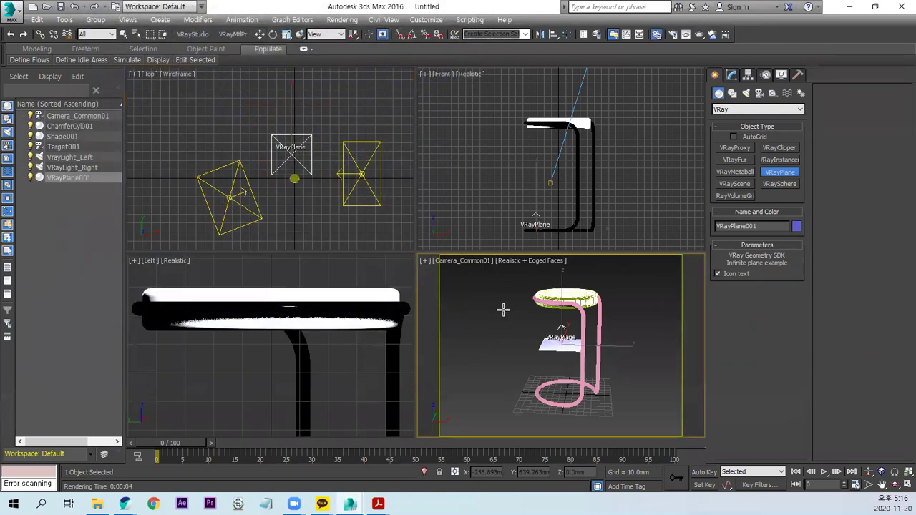
Step: Assign granite_09 to VRayPlane001, verify with a 9.4-second render, and open Render Setup
key(m)
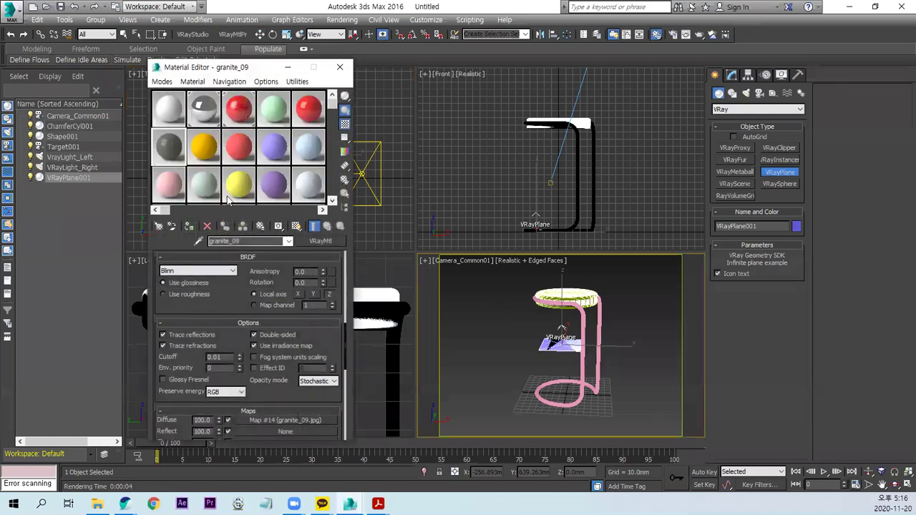
click(191, 228)
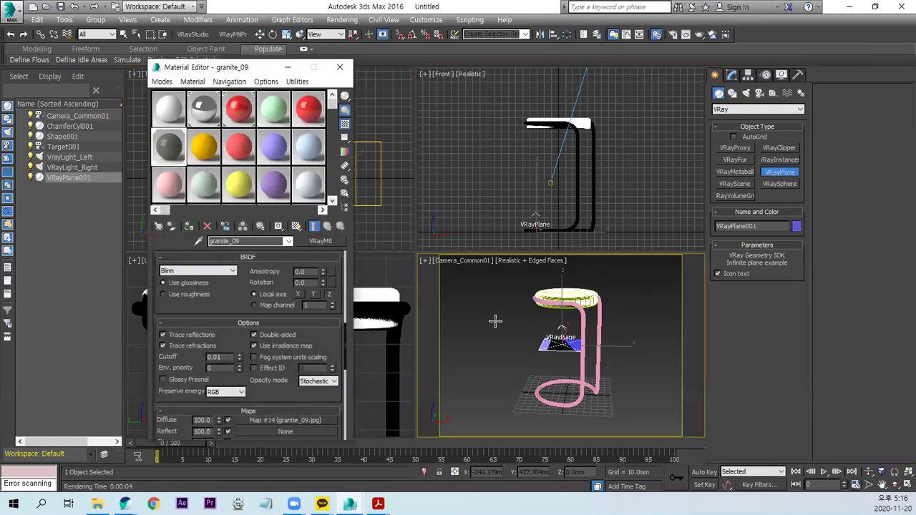
key(w)
key(shift+q)
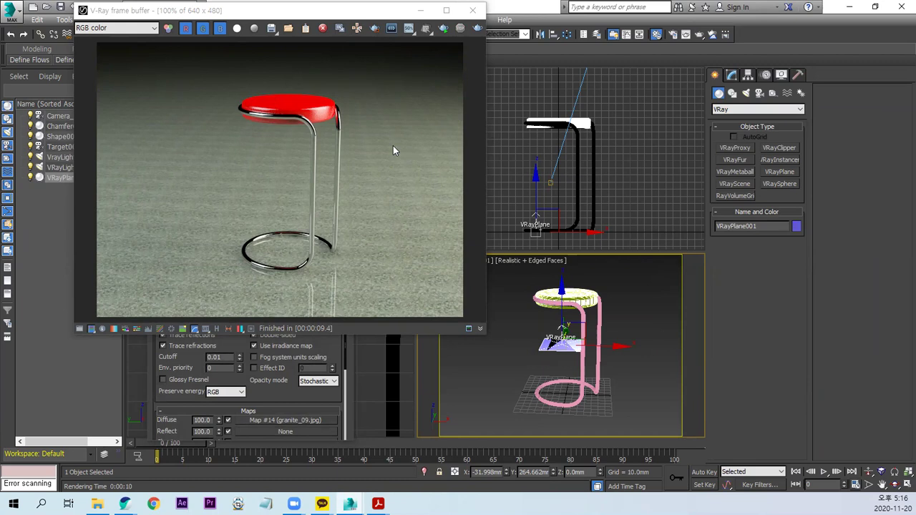
click(472, 10)
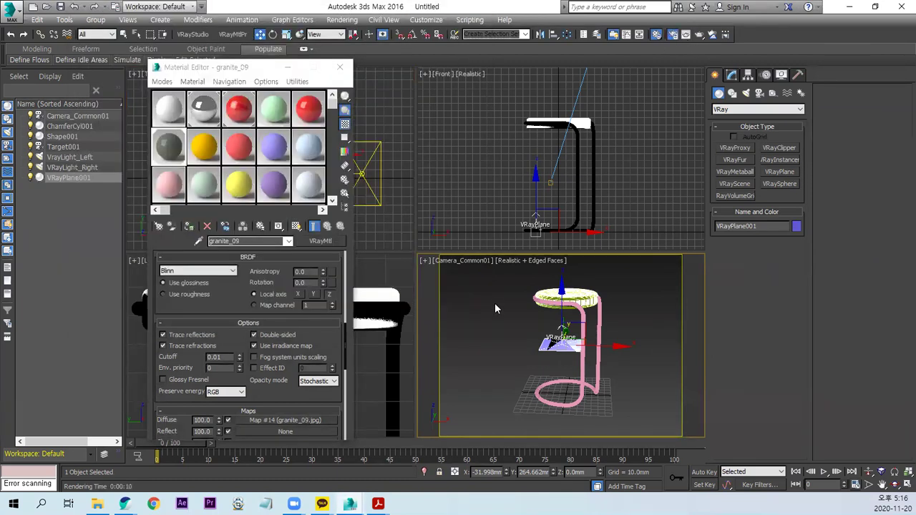
key(F10)
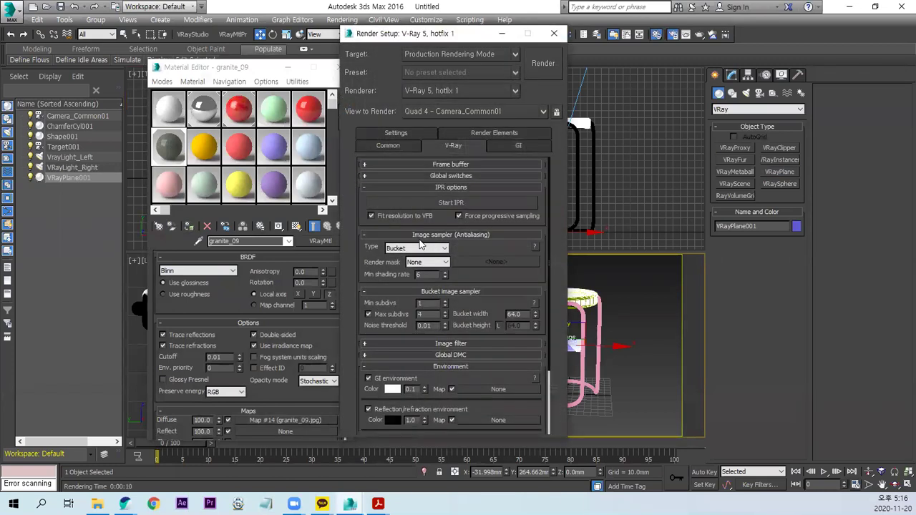
Step: Set the render output size on the Common tab to 1280×720
click(389, 146)
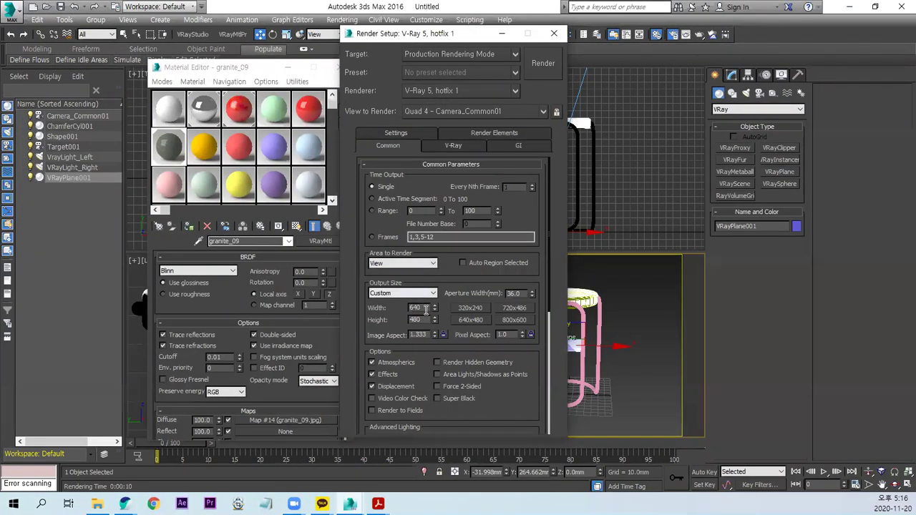
double_click(426, 309)
text(1280)
key(Tab)
text(720)
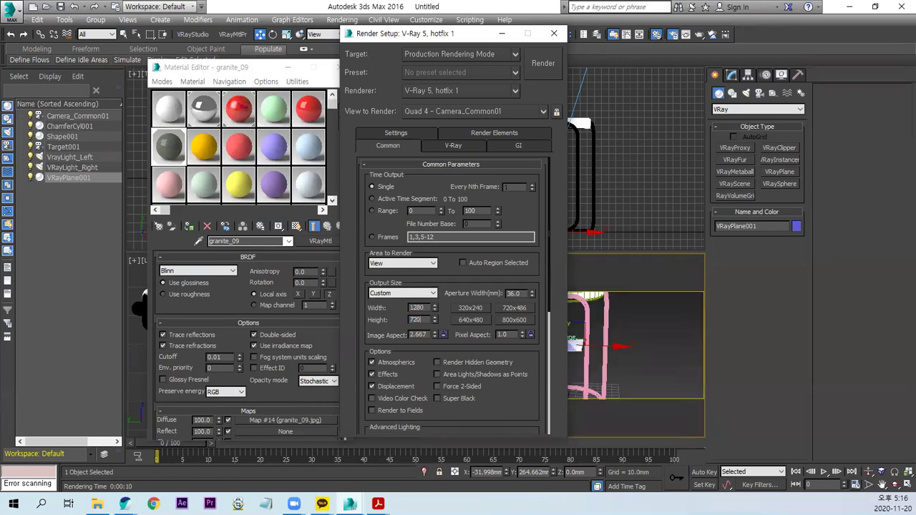
key(Tab)
Step: Dolly the camera back and truck it so the whole stool fits the frame
drag(420, 38, 161, 58)
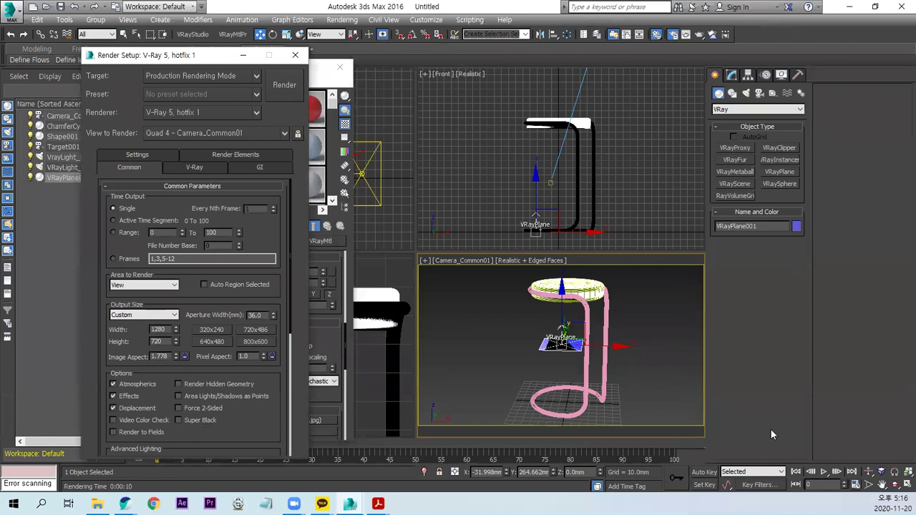
click(869, 471)
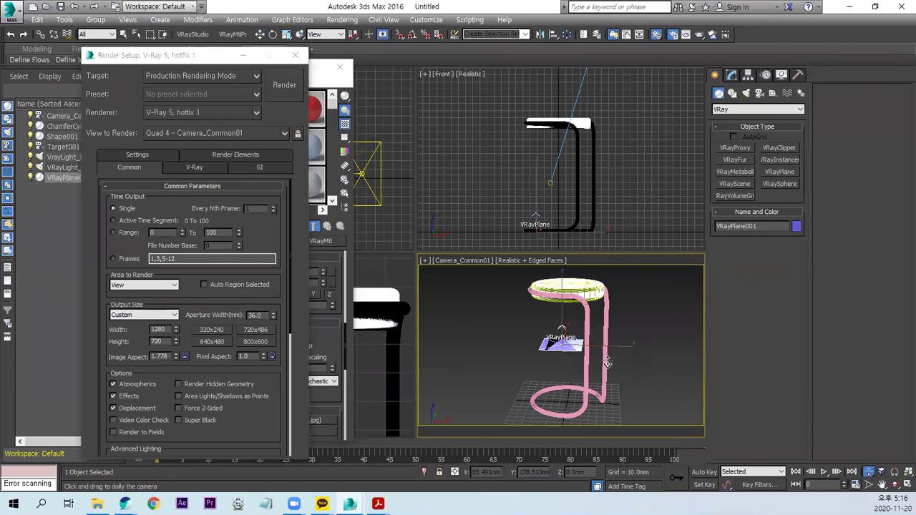
drag(606, 364, 610, 378)
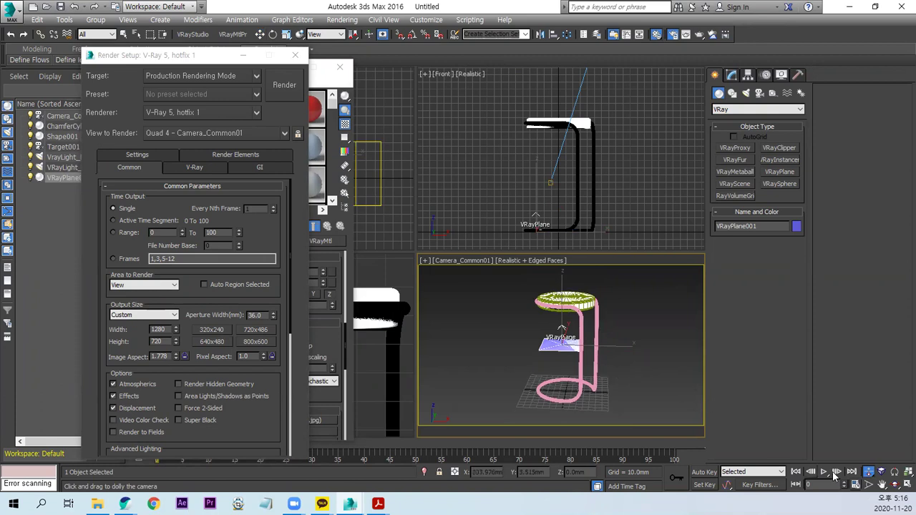
click(882, 486)
mouse_move(603, 379)
mouse_down()
mouse_move(597, 385)
mouse_move(609, 374)
mouse_up()
click(894, 485)
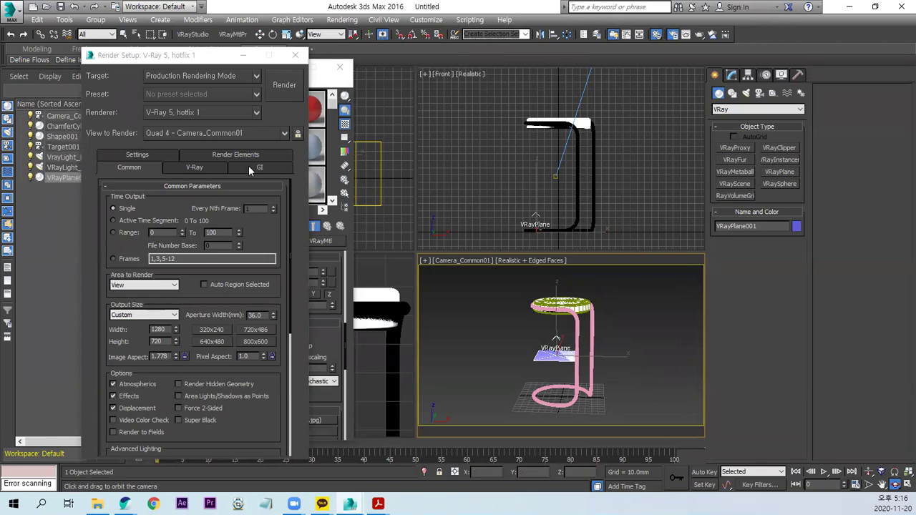
drag(210, 60, 285, 57)
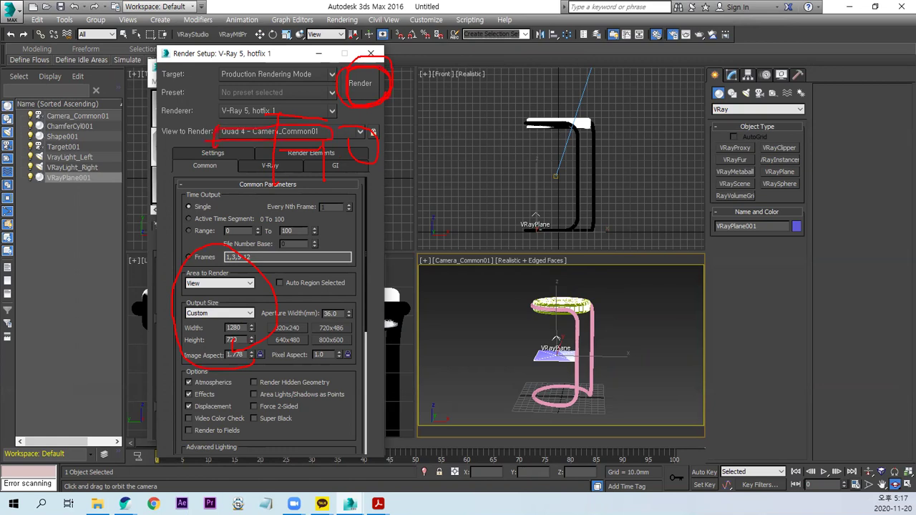
Step: Render the camera view of the red-seated chrome stool at 1280×720 with V-Ray
click(360, 83)
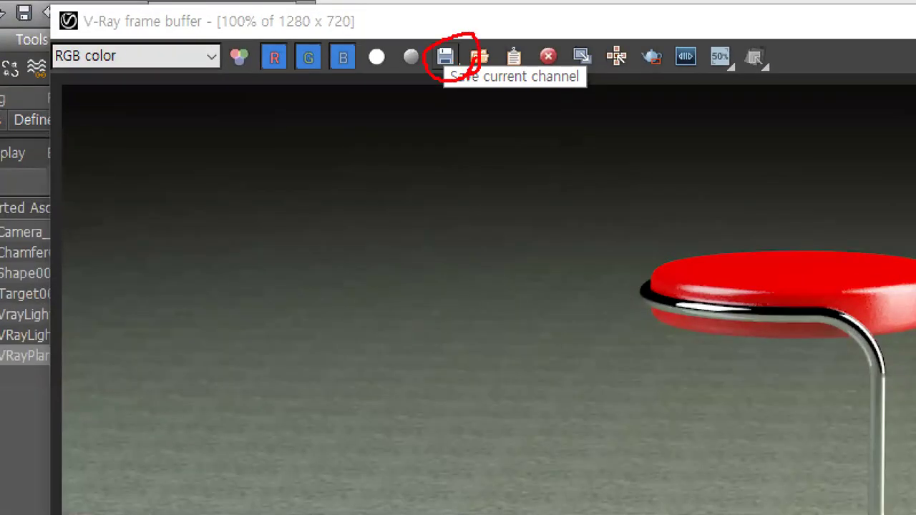
Step: Save the render as the PNG file 스툴의자 in the 04_렌더 folder
key(ctrl+s)
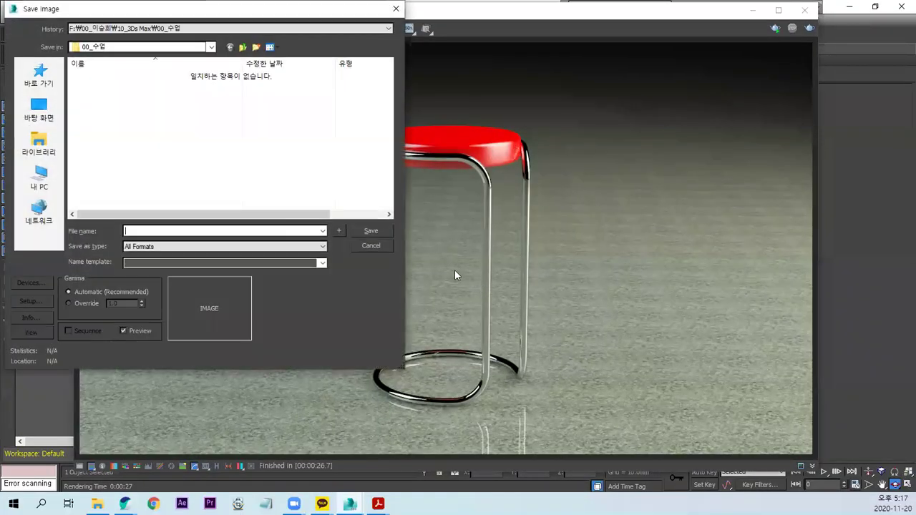
click(243, 47)
double_click(100, 123)
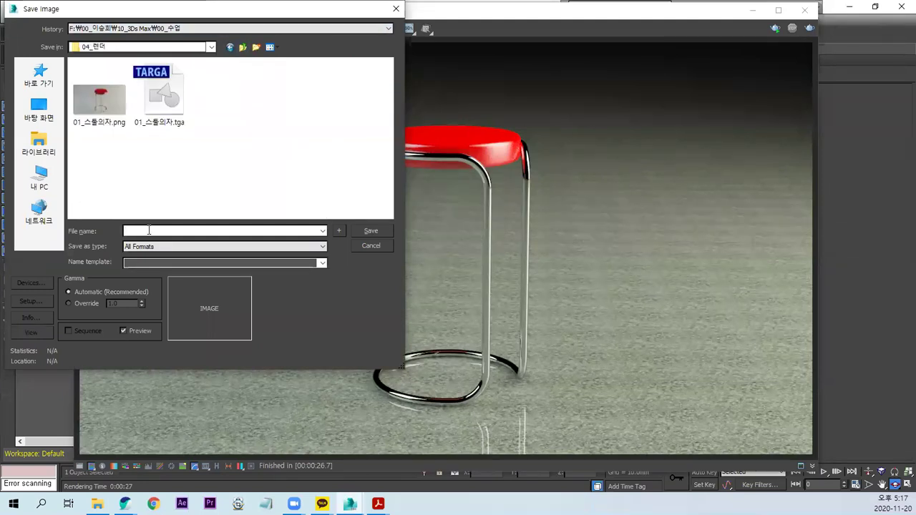
text(ㅅ)
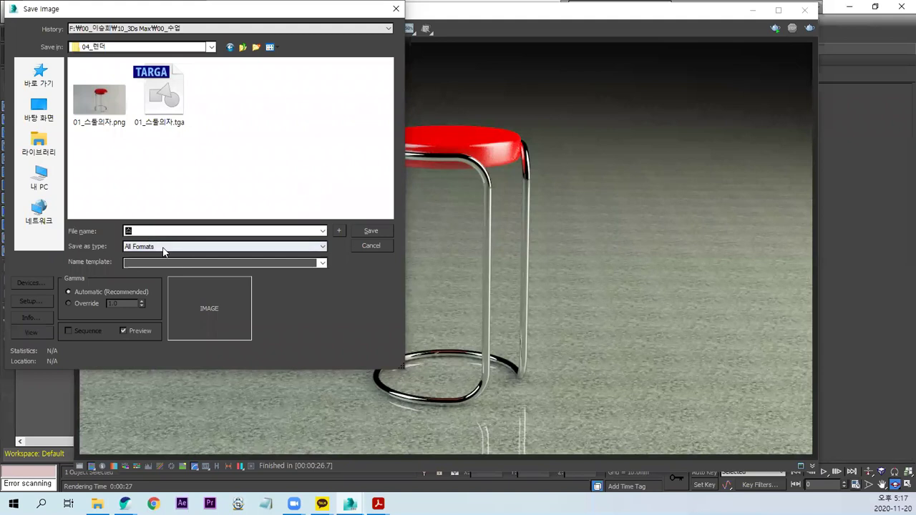
text(툴의자)
click(197, 248)
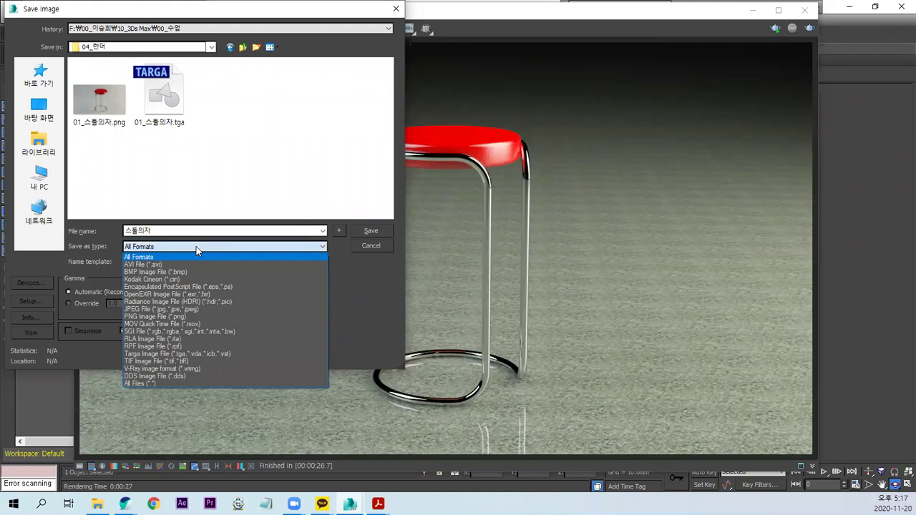
click(164, 316)
click(371, 231)
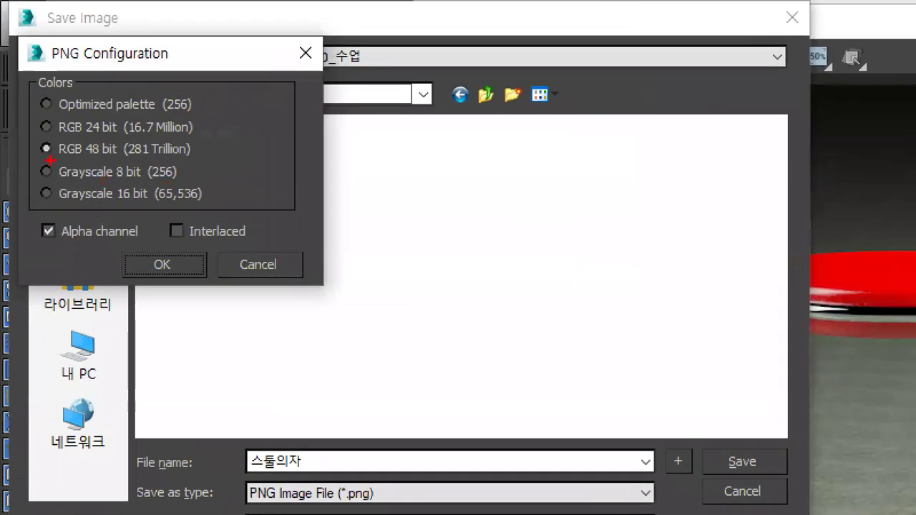
Step: Choose RGB 48 bit with Alpha channel in the PNG options and confirm
drag(225, 135, 209, 155)
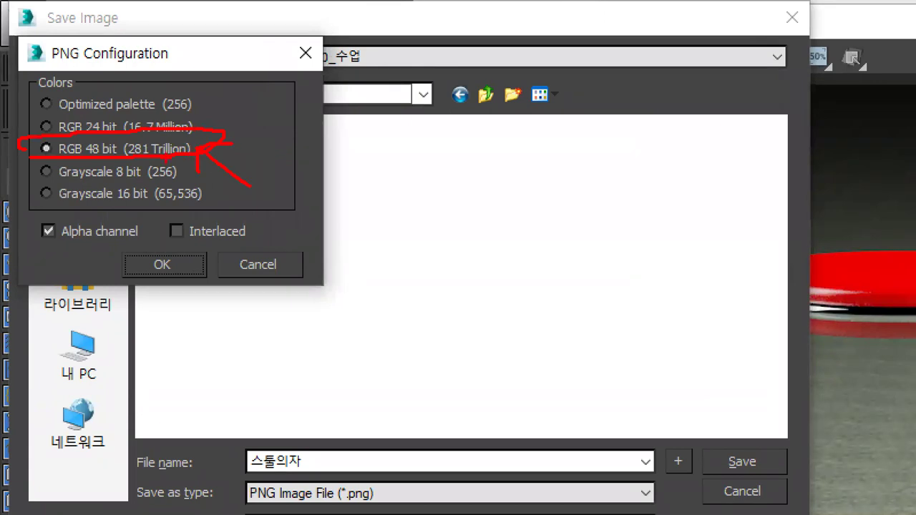
drag(125, 136, 83, 169)
drag(107, 206, 30, 226)
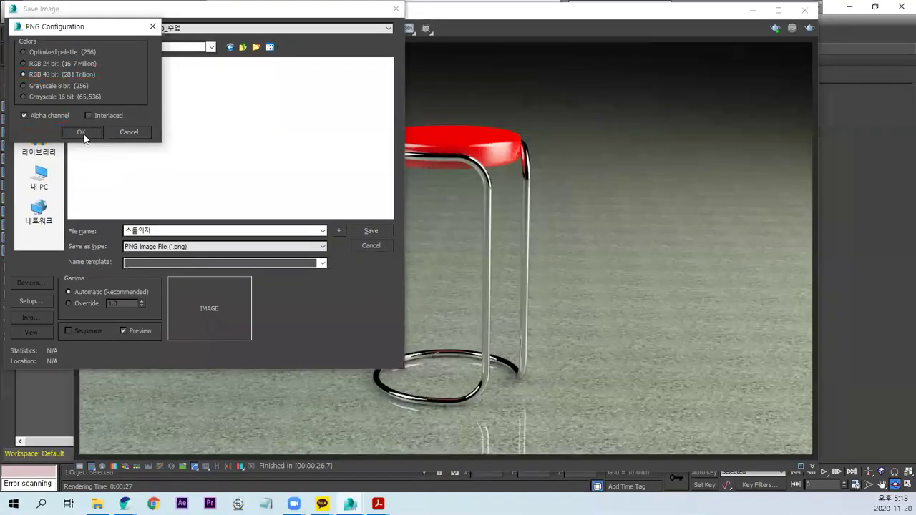
click(107, 127)
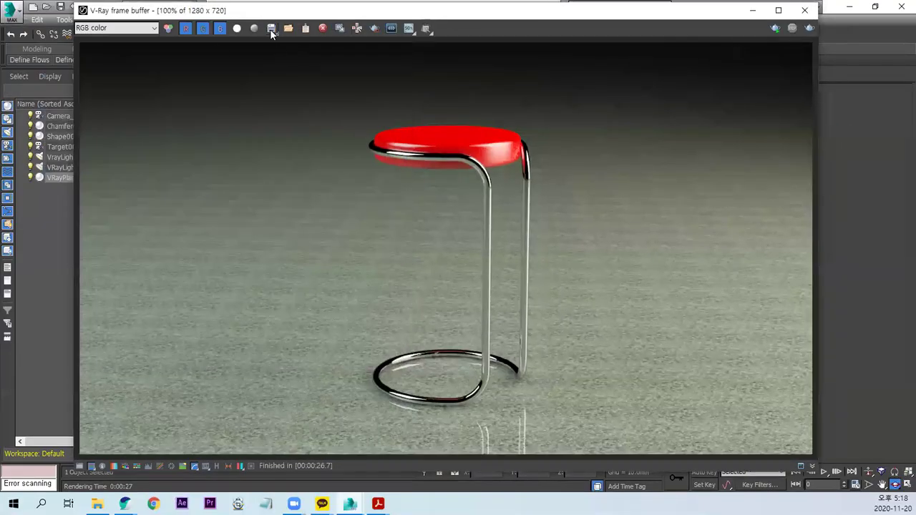
Step: Save the render again to 04_렌더 as a 32-bit compressed Targa with pre-multiplied alpha
click(269, 28)
click(165, 247)
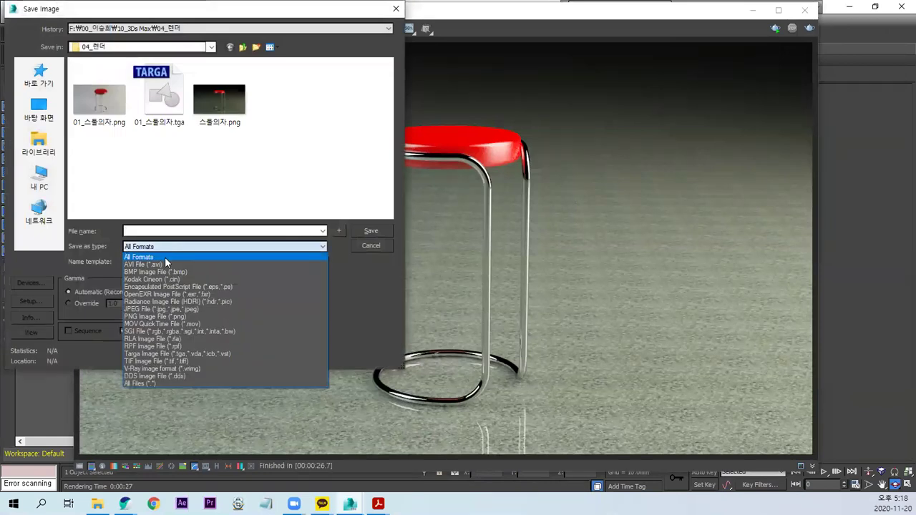
click(154, 353)
click(154, 231)
text(스)
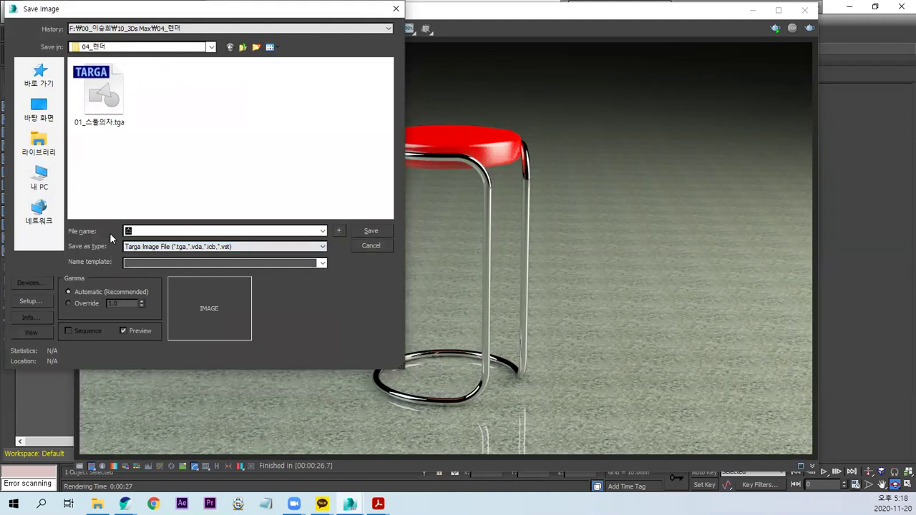
text(툴)
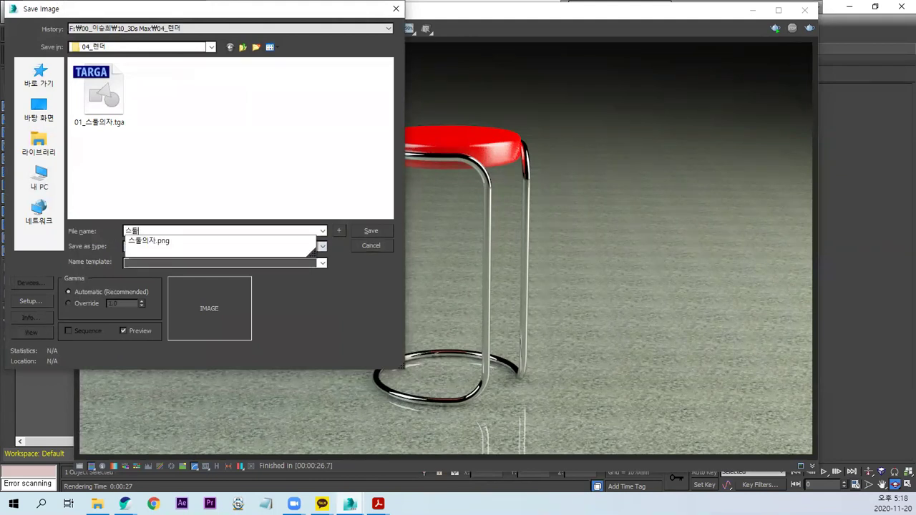
text(의재)
key(Return)
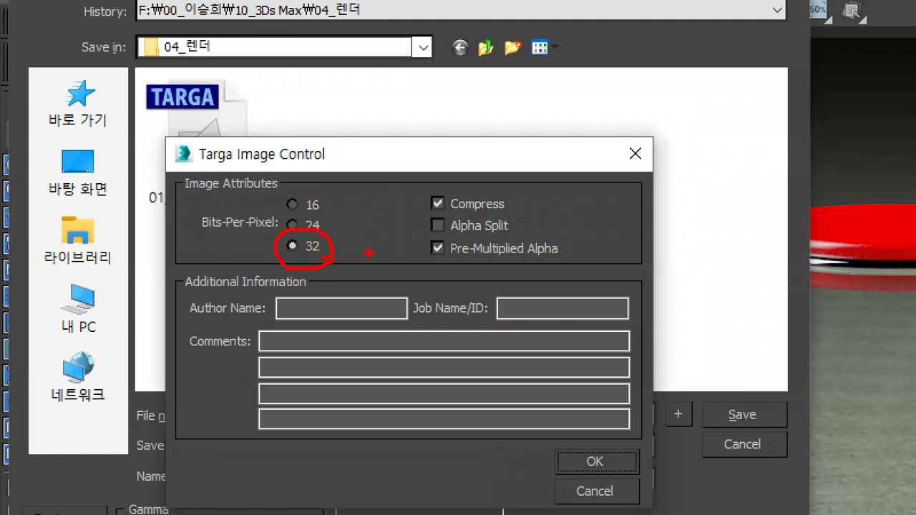
mouse_move(416, 263)
mouse_down()
mouse_move(562, 261)
mouse_move(494, 231)
mouse_move(407, 247)
mouse_up()
mouse_move(438, 212)
mouse_down()
mouse_move(451, 176)
mouse_move(493, 212)
mouse_up()
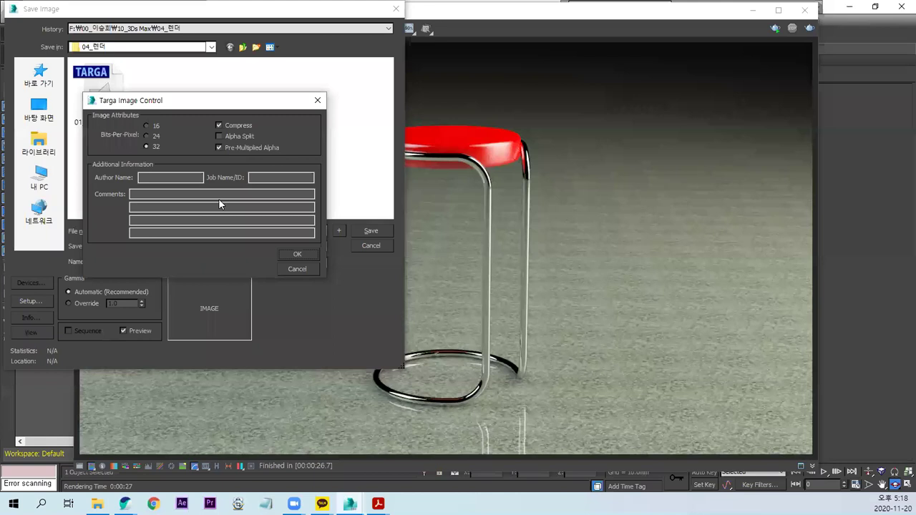
click(296, 253)
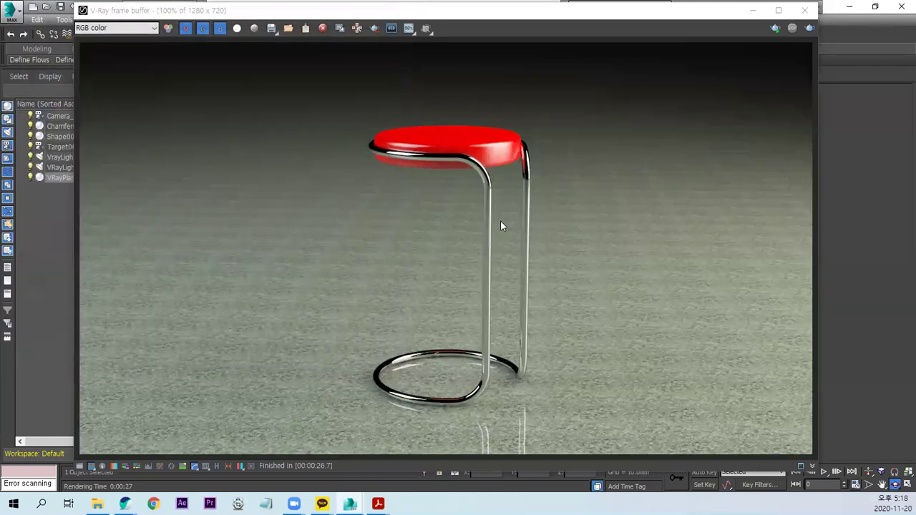
Step: Close the frame buffer, Render Setup and Material Editor, then switch to Select and Move
click(806, 11)
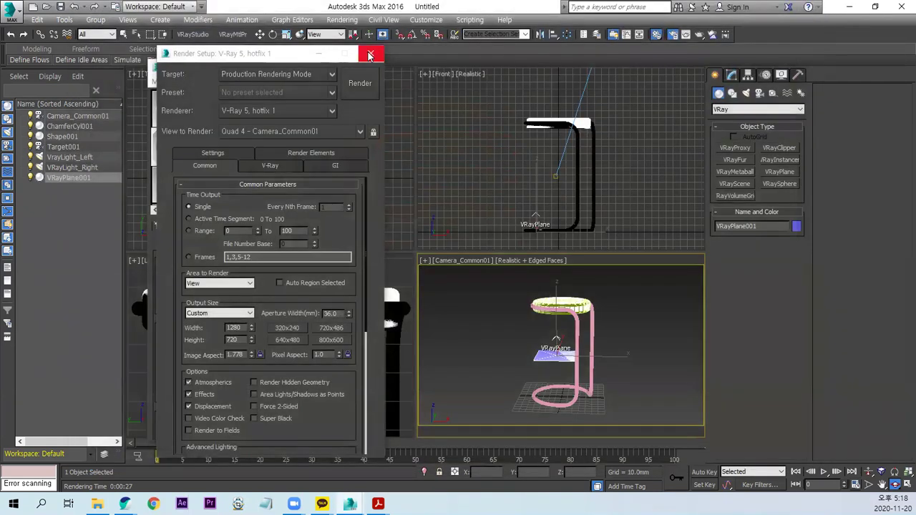
click(370, 56)
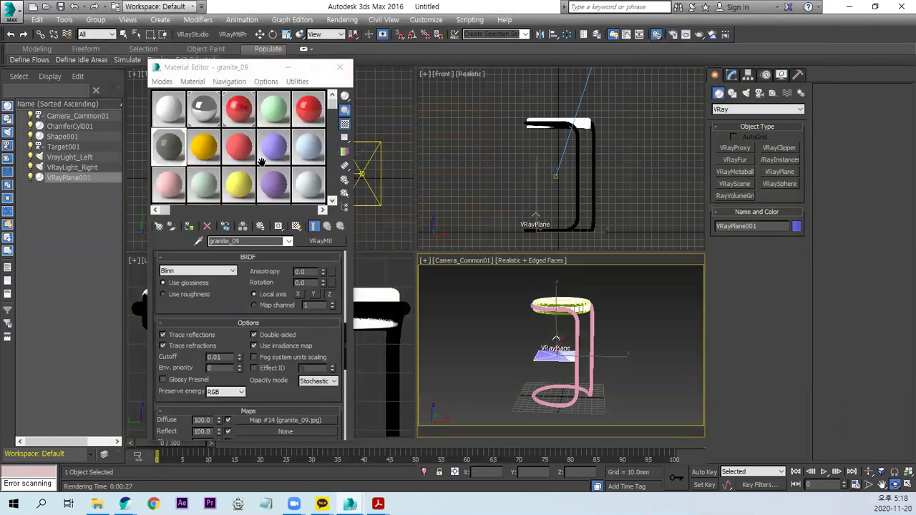
click(339, 67)
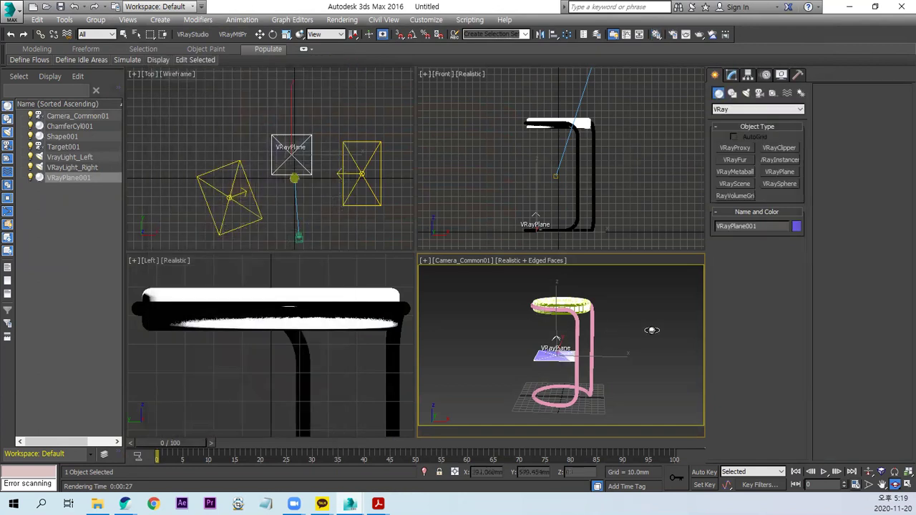
key(w)
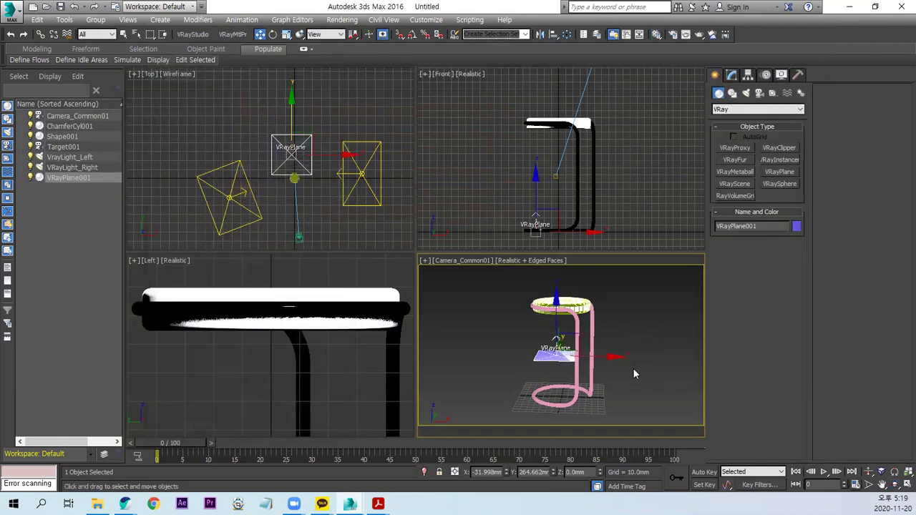